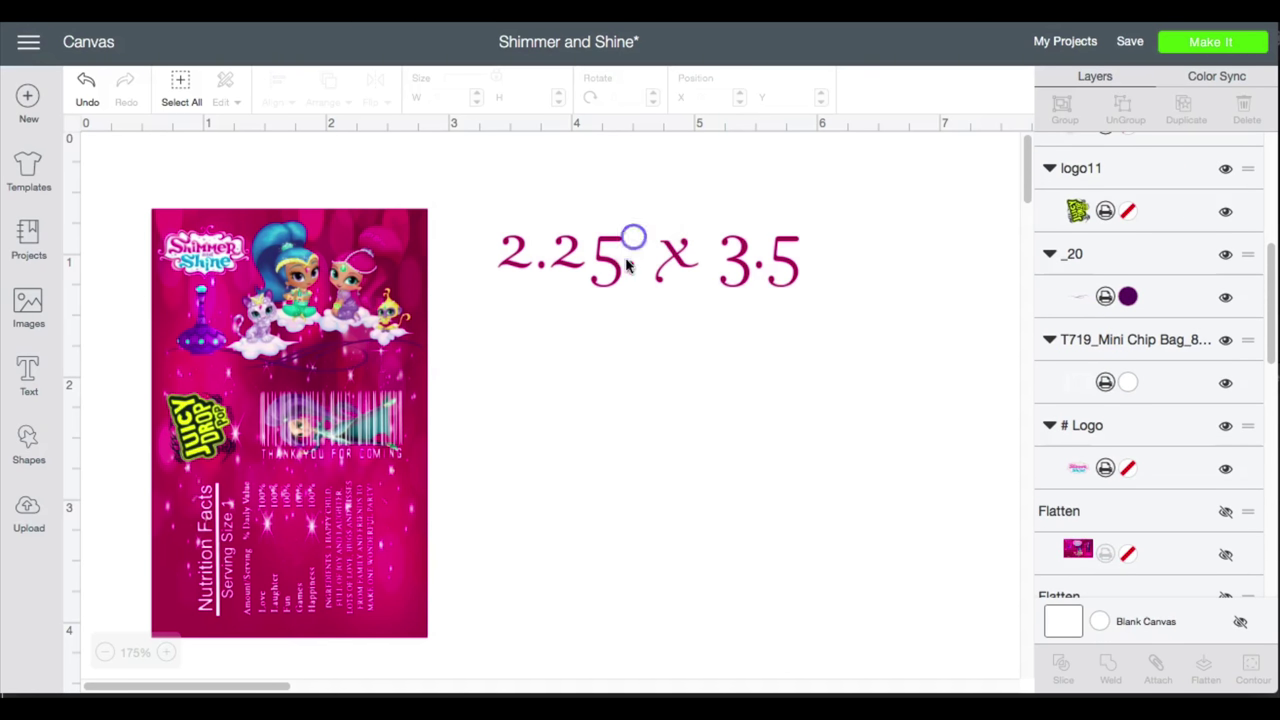
# Select the '2.25 x 3.5' size note beside the wrapper design.
pyautogui.click(617, 262)
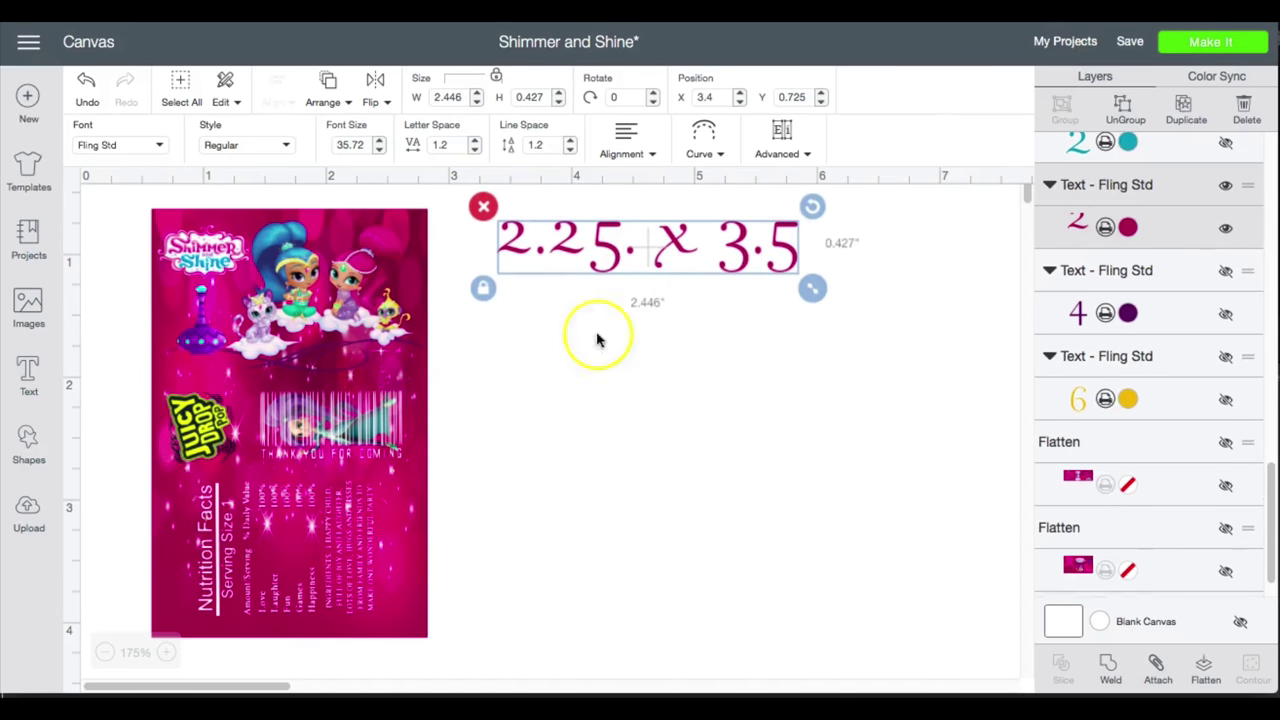
# Insert the uploaded pink sparkle background image onto the canvas.
pyautogui.click(28, 305)
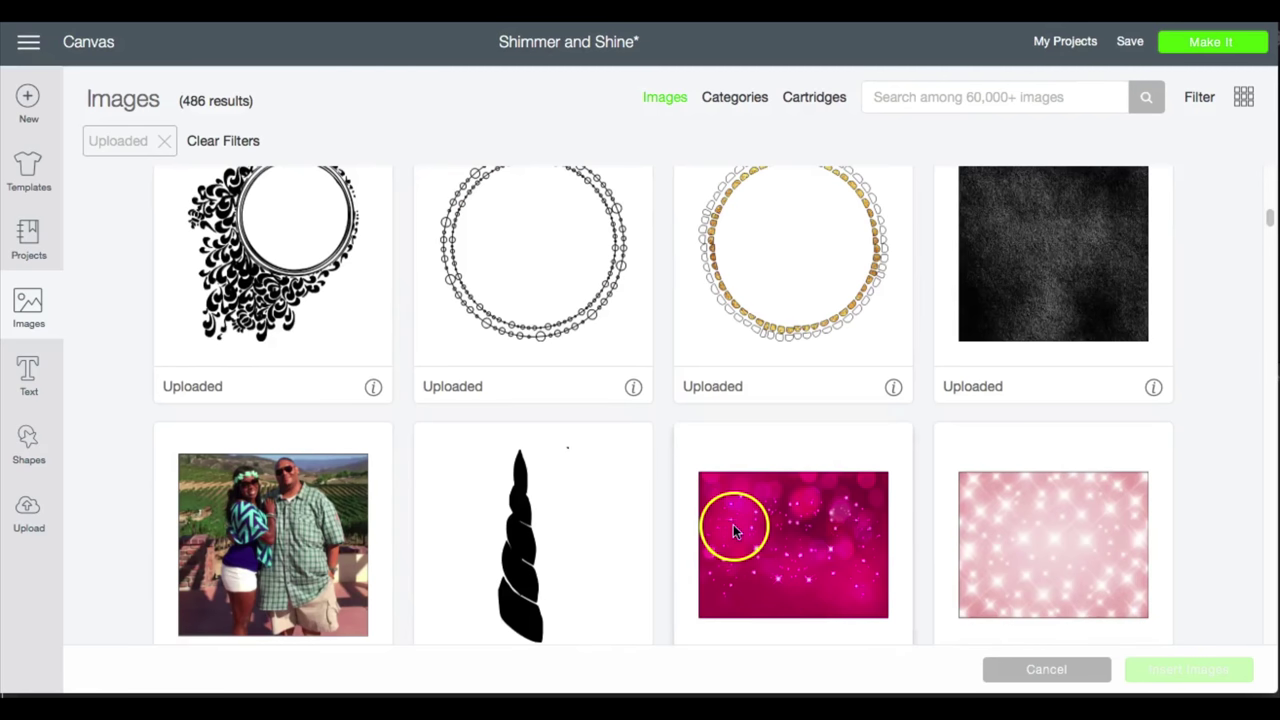
pyautogui.click(777, 577)
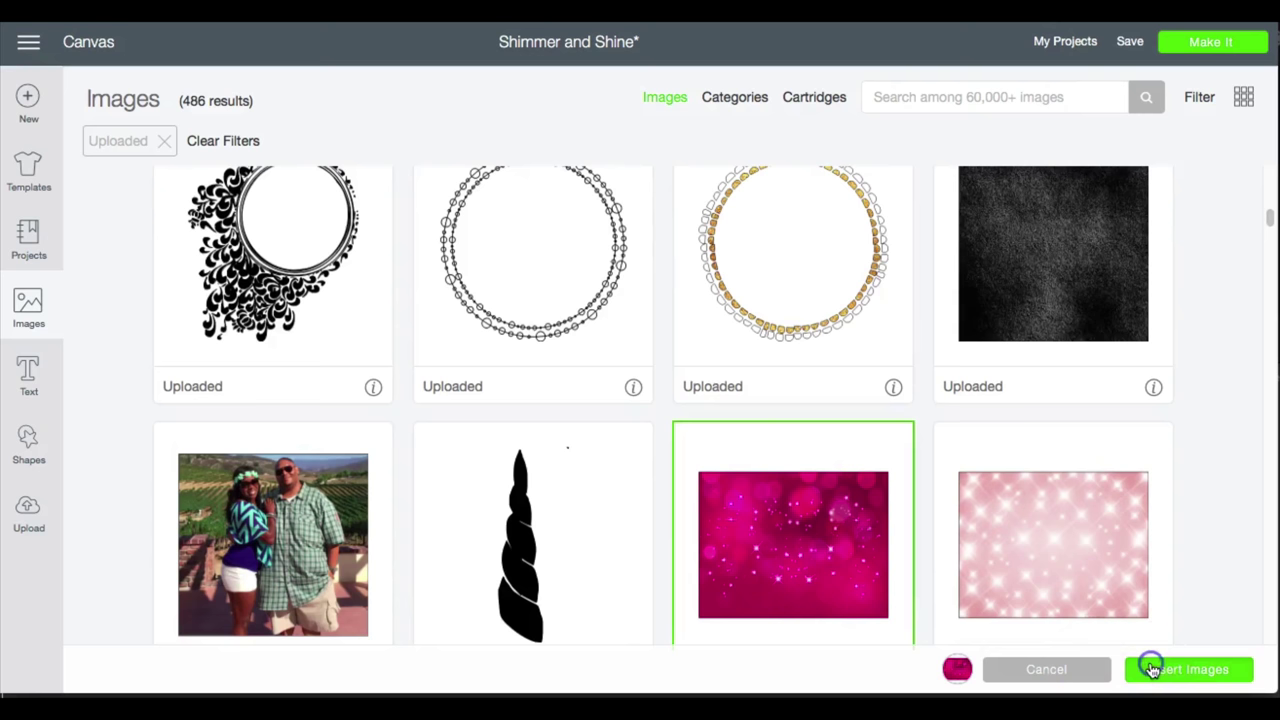
pyautogui.click(1149, 670)
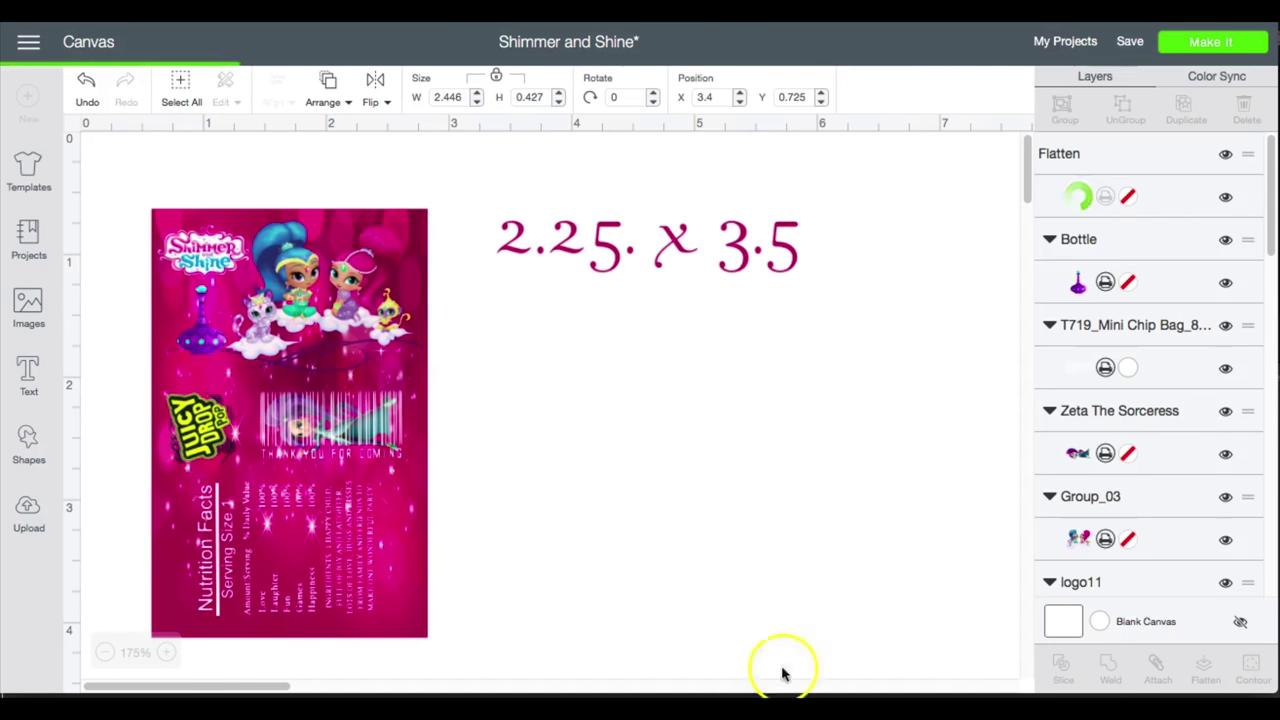
# Add a square, switch it to Print, then delete the grey square.
pyautogui.click(29, 443)
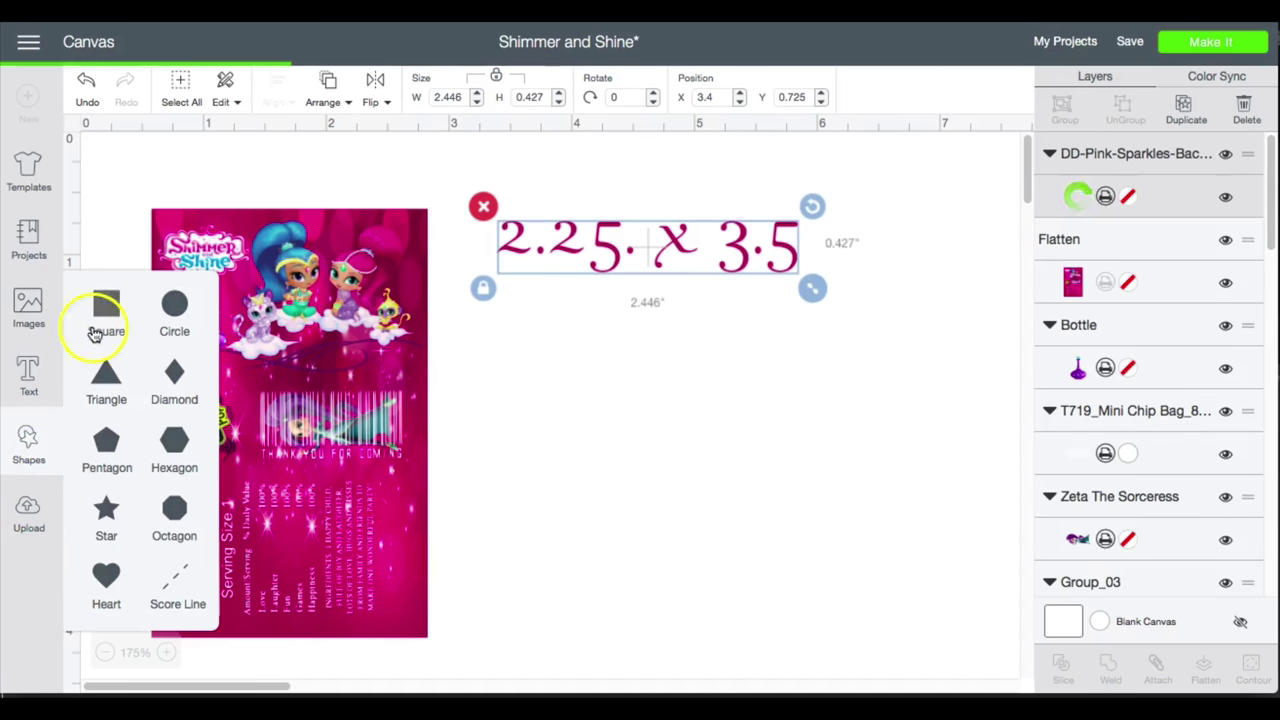
pyautogui.click(100, 305)
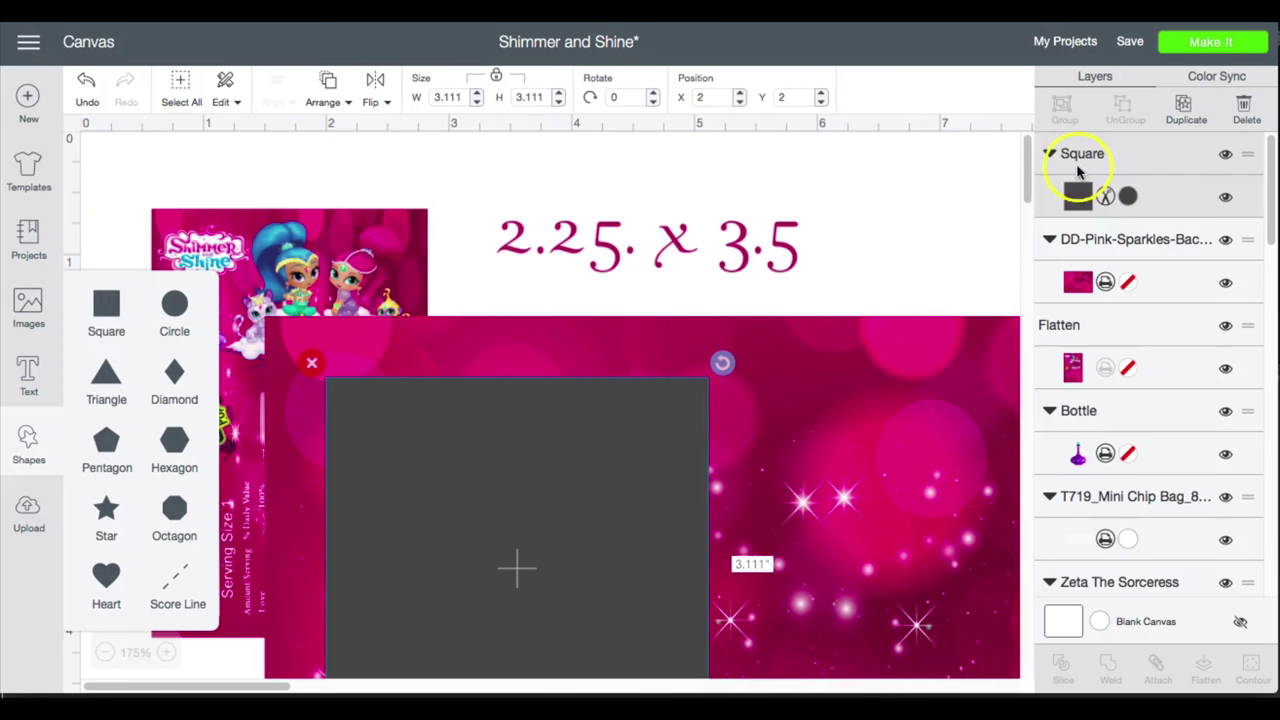
pyautogui.click(1128, 196)
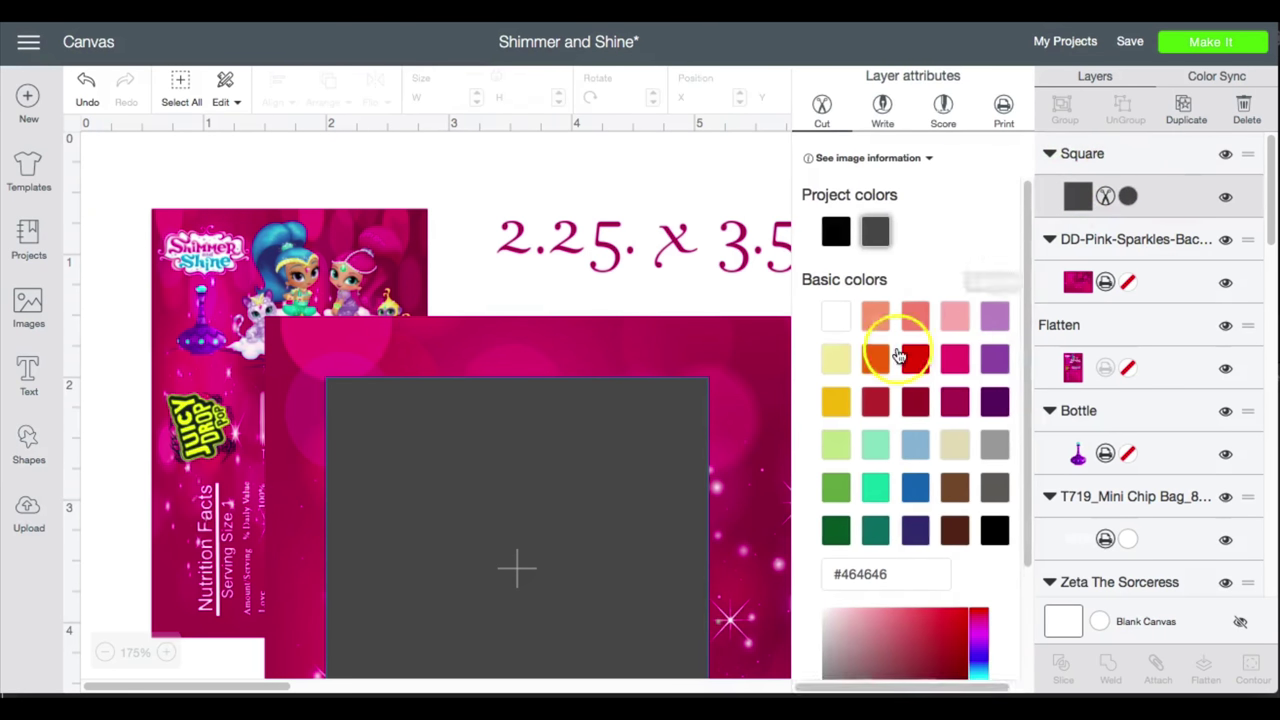
pyautogui.click(1004, 112)
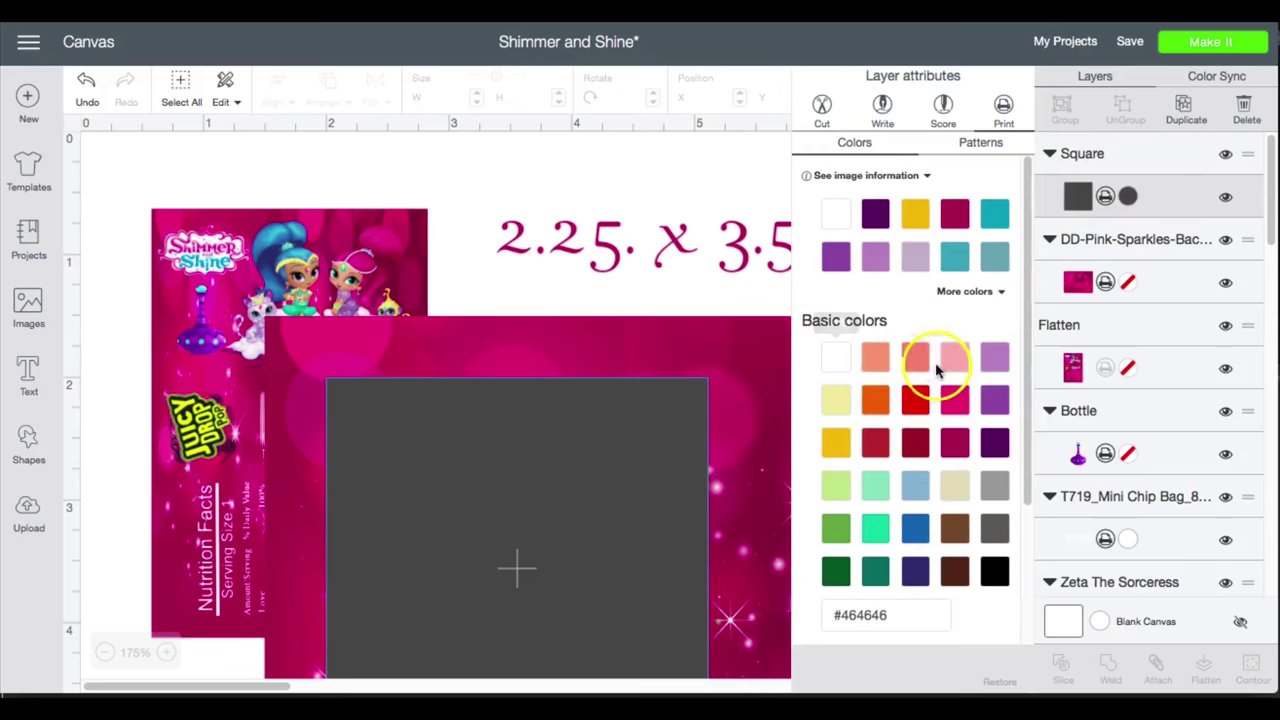
pyautogui.click(530, 407)
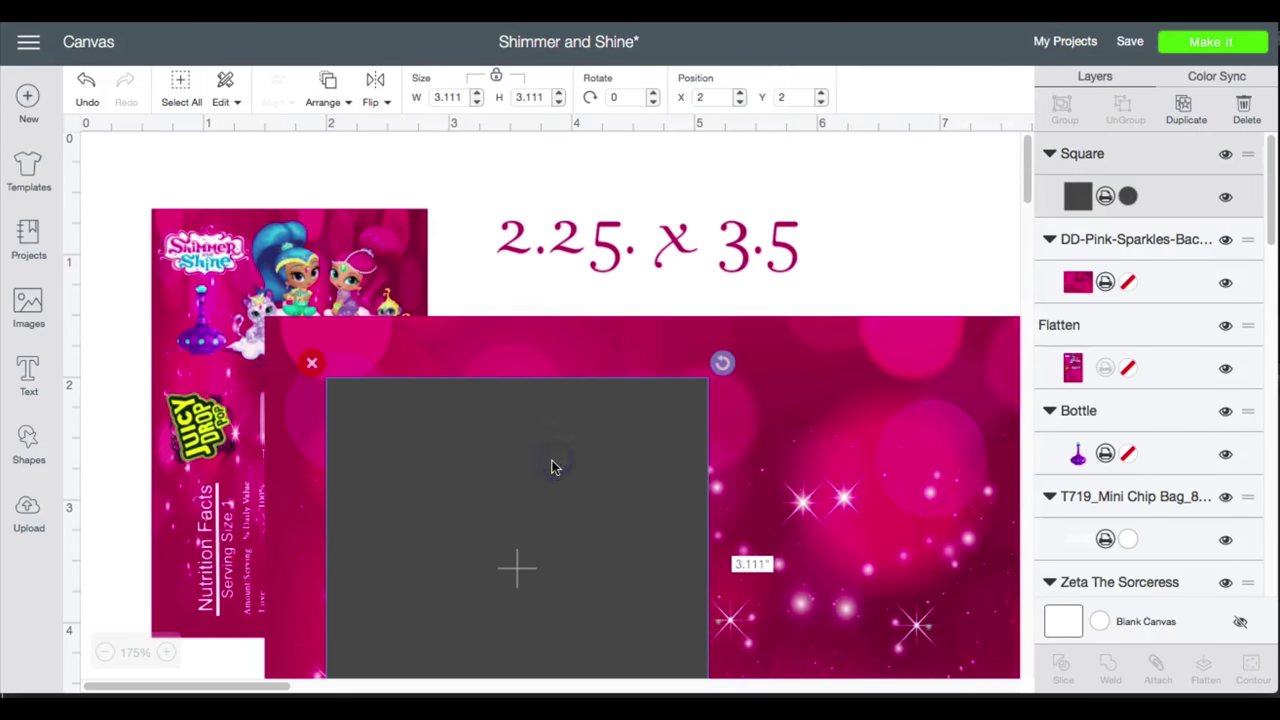
pyautogui.press('Delete')
# Unlock proportions and resize the pink sparkle background to 2.25 in wide by 3.5 in tall.
pyautogui.click(552, 467)
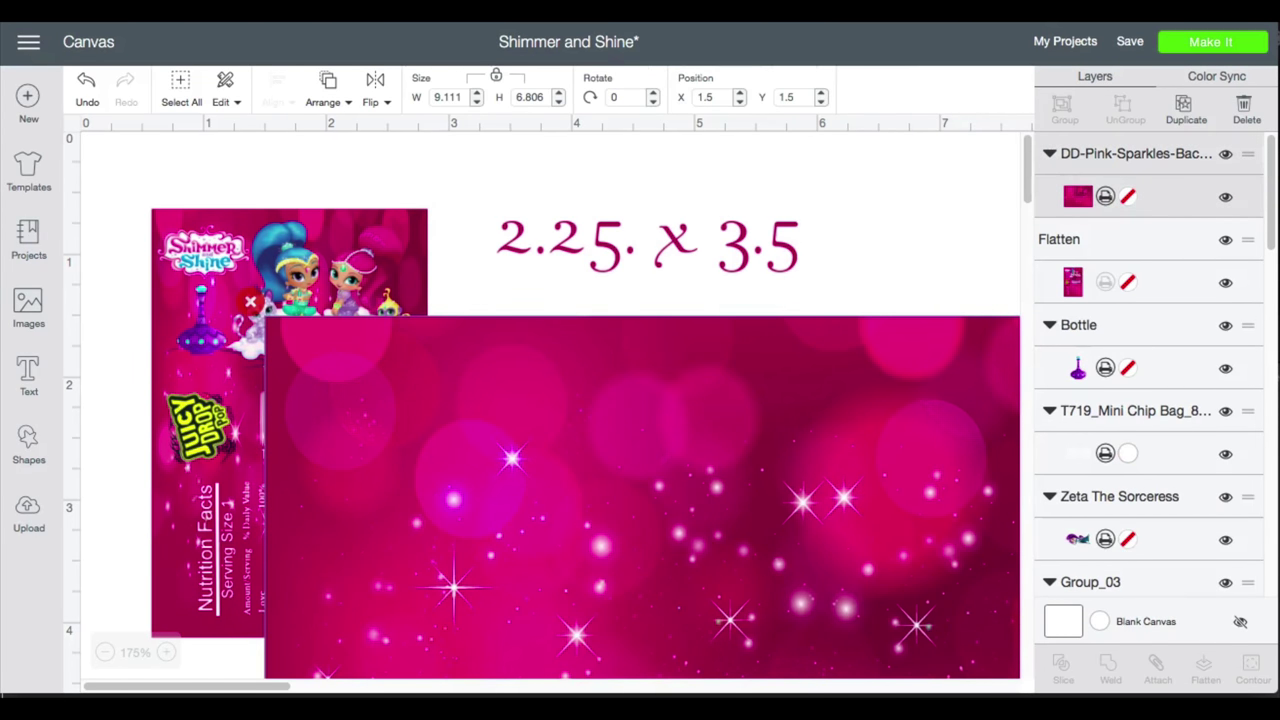
pyautogui.click(497, 78)
pyautogui.moveTo(459, 96); pyautogui.dragTo(419, 91)
pyautogui.write('2.25')
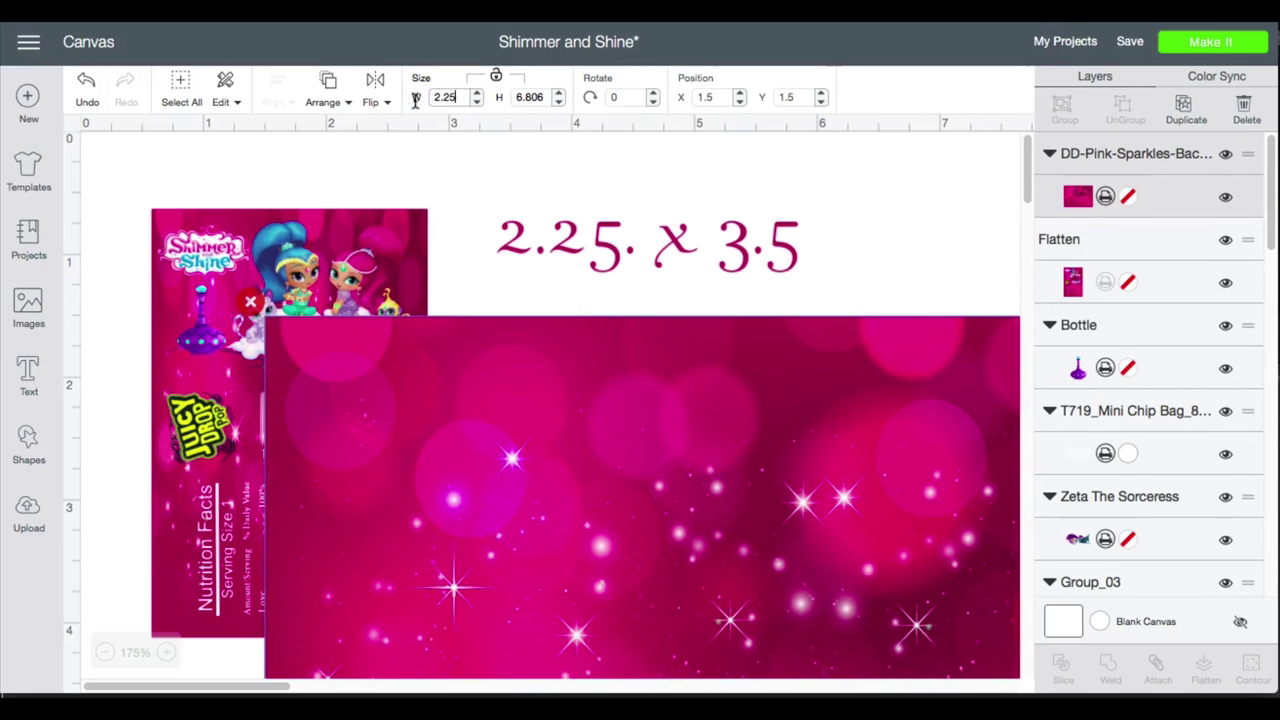
pyautogui.press('Return')
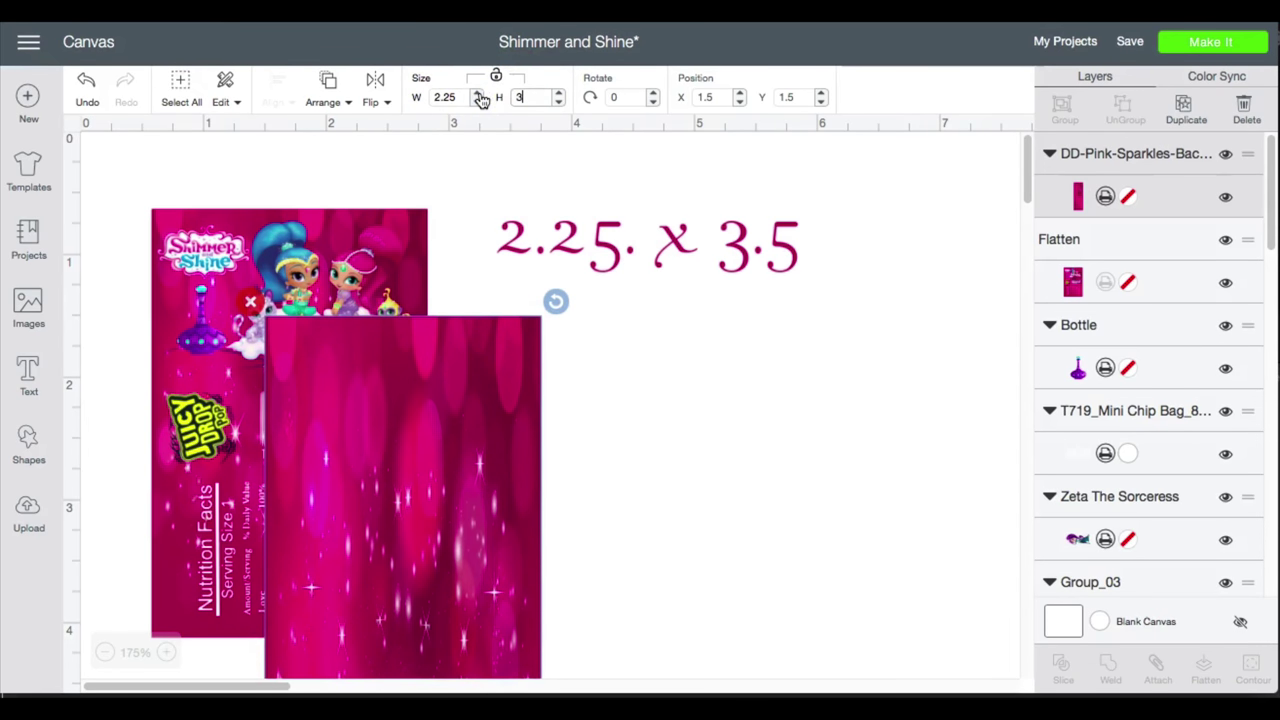
pyautogui.press('Return')
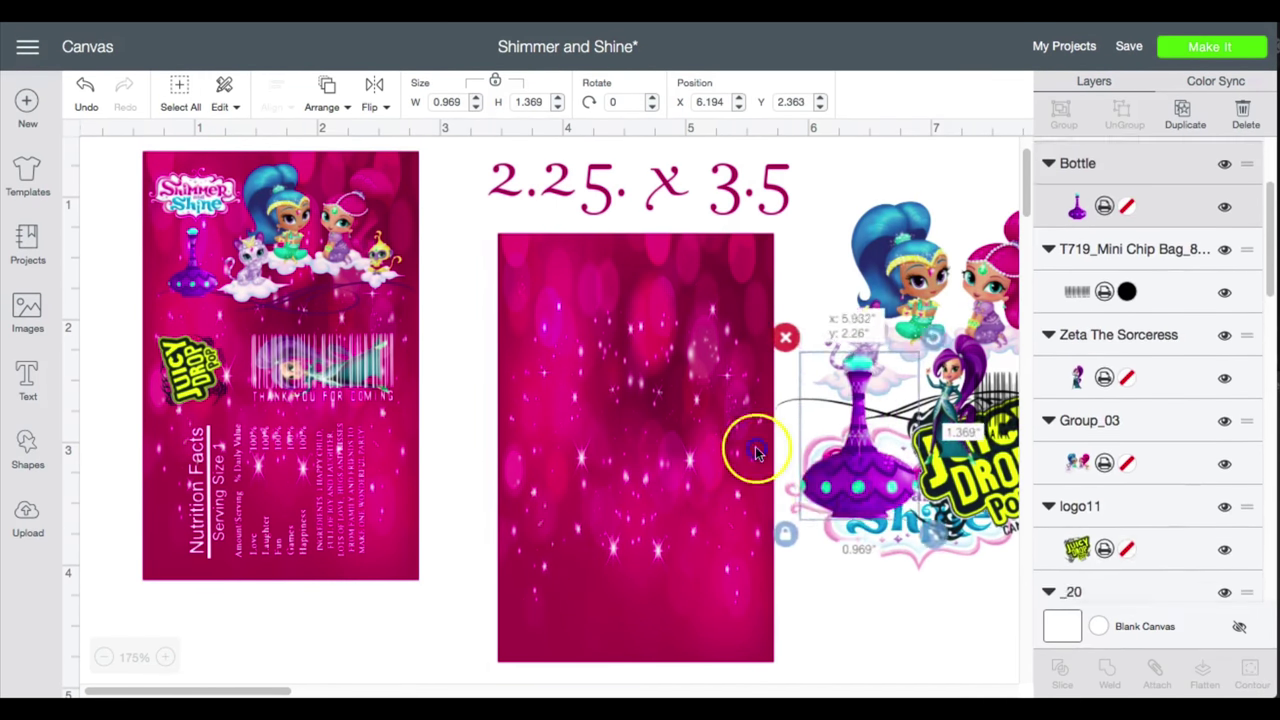
# Move a small graphic onto the pink label and send the background behind the artwork.
pyautogui.moveTo(749, 449)
pyautogui.mouseDown()
pyautogui.moveTo(601, 414)
pyautogui.moveTo(678, 309)
pyautogui.mouseUp()
pyautogui.rightClick(694, 200)
pyautogui.click(714, 429)
pyautogui.moveTo(695, 419)
pyautogui.mouseDown()
pyautogui.moveTo(635, 511)
pyautogui.moveTo(597, 436)
pyautogui.mouseUp()
# Fit the genie bottle and the Shimmer and Shine logo into the label's upper area.
pyautogui.click(571, 457)
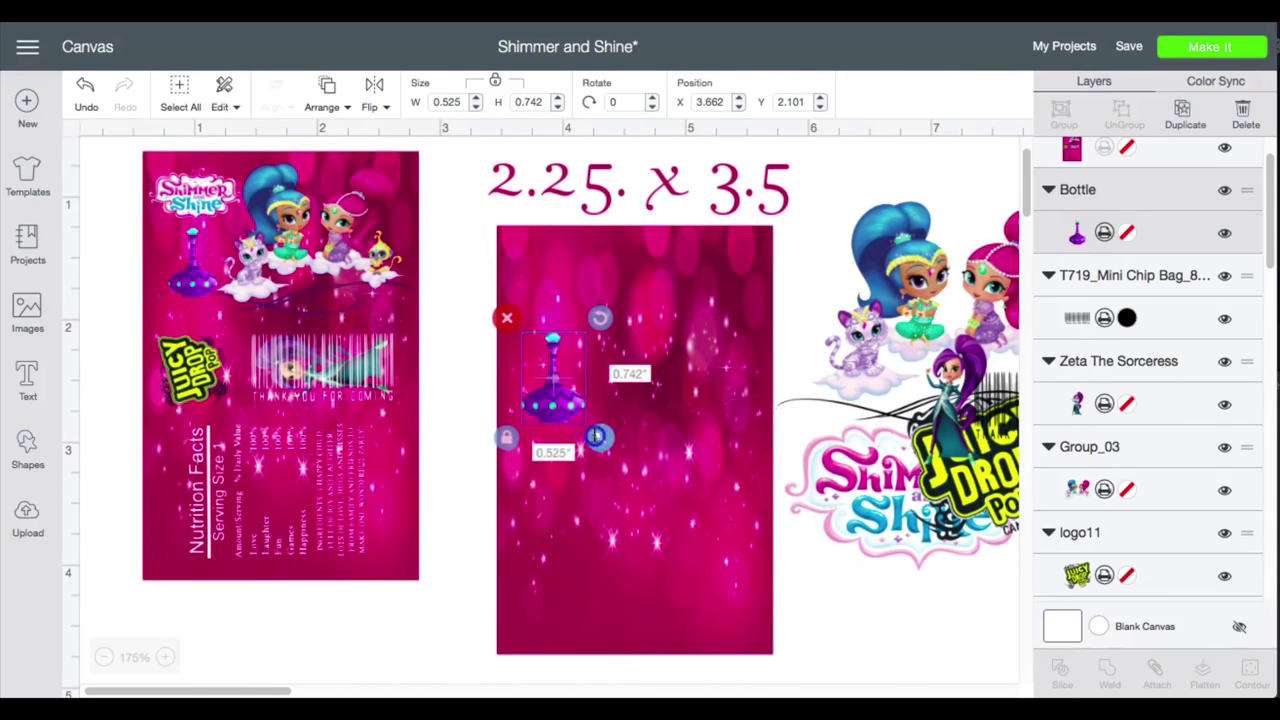
pyautogui.moveTo(553, 385); pyautogui.dragTo(551, 340)
pyautogui.moveTo(757, 500)
pyautogui.mouseDown()
pyautogui.moveTo(672, 398)
pyautogui.moveTo(587, 338)
pyautogui.mouseUp()
pyautogui.moveTo(823, 429); pyautogui.dragTo(661, 334)
pyautogui.moveTo(578, 282); pyautogui.dragTo(533, 254)
pyautogui.click(556, 350)
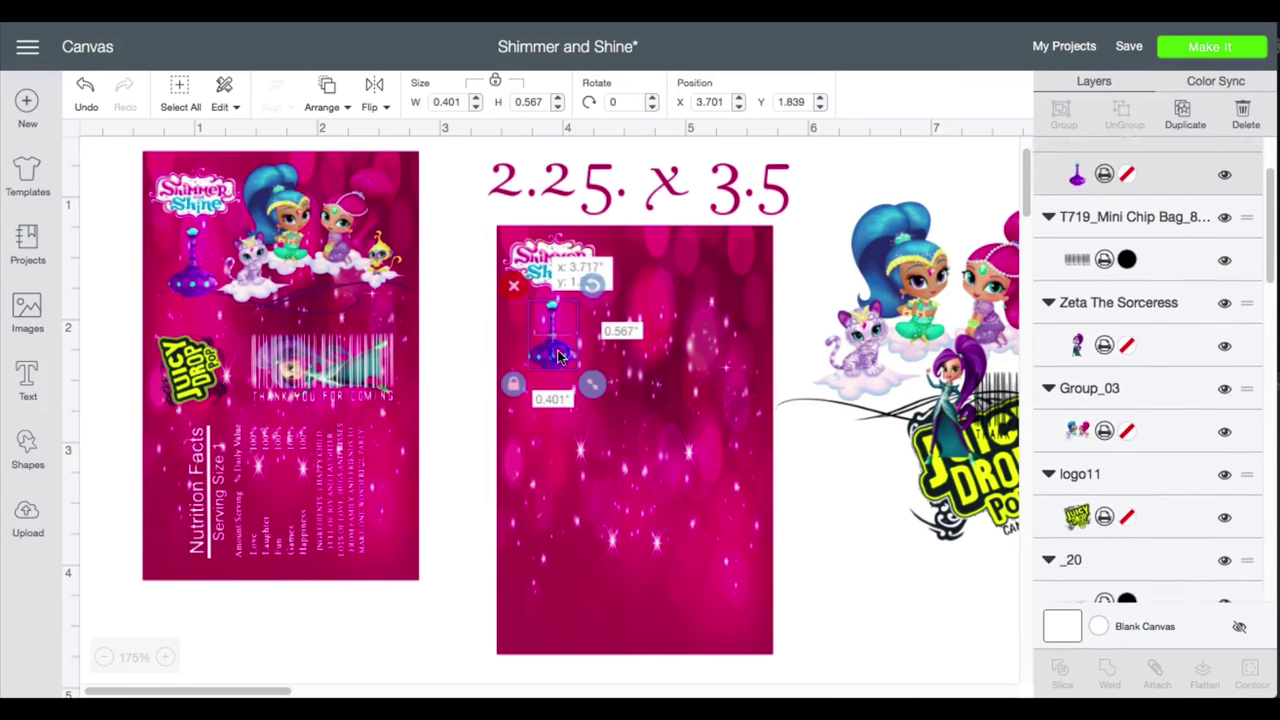
# Scale the characters group onto the label beside the logo.
pyautogui.moveTo(905, 300); pyautogui.dragTo(790, 290)
pyautogui.moveTo(1015, 425)
pyautogui.mouseDown()
pyautogui.moveTo(780, 397)
pyautogui.moveTo(733, 326)
pyautogui.mouseUp()
pyautogui.moveTo(660, 285); pyautogui.dragTo(650, 311)
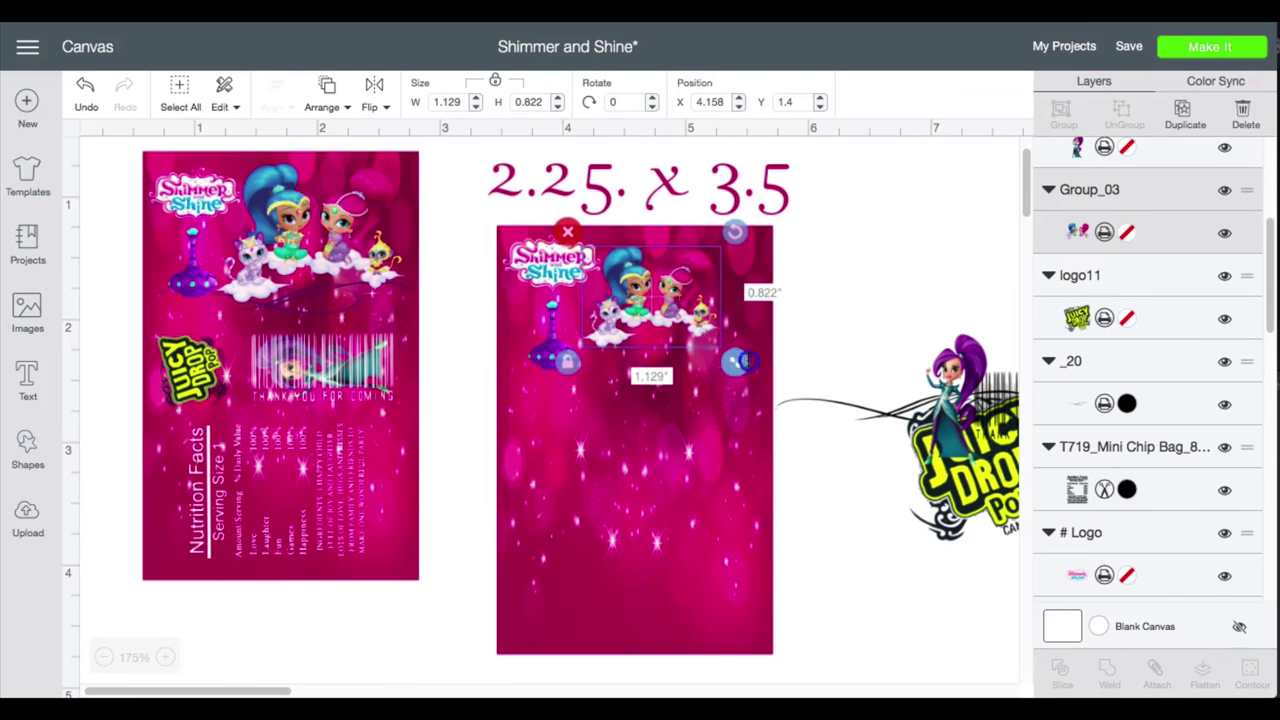
pyautogui.moveTo(738, 362); pyautogui.dragTo(771, 388)
pyautogui.moveTo(660, 300); pyautogui.dragTo(658, 295)
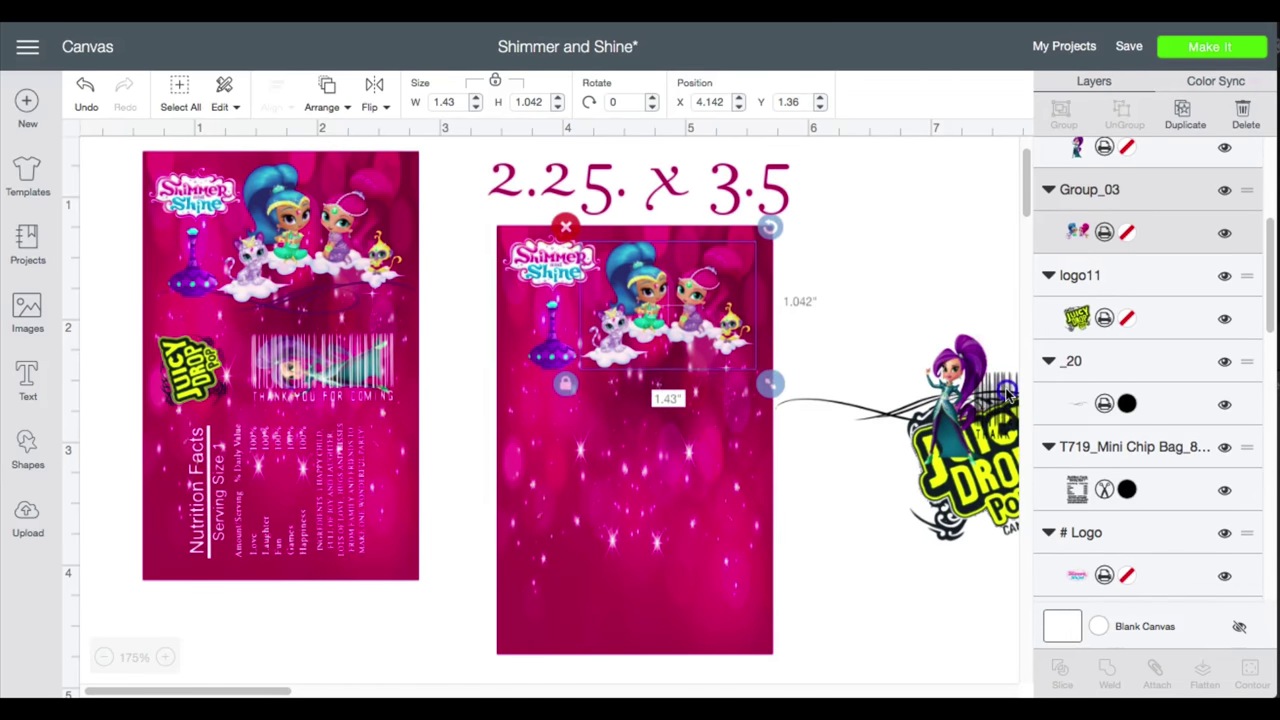
# Place a scaled-down barcode block on the label and colour it white.
pyautogui.moveTo(1010, 398); pyautogui.dragTo(660, 350)
pyautogui.moveTo(786, 443); pyautogui.dragTo(736, 434)
pyautogui.click(1127, 232)
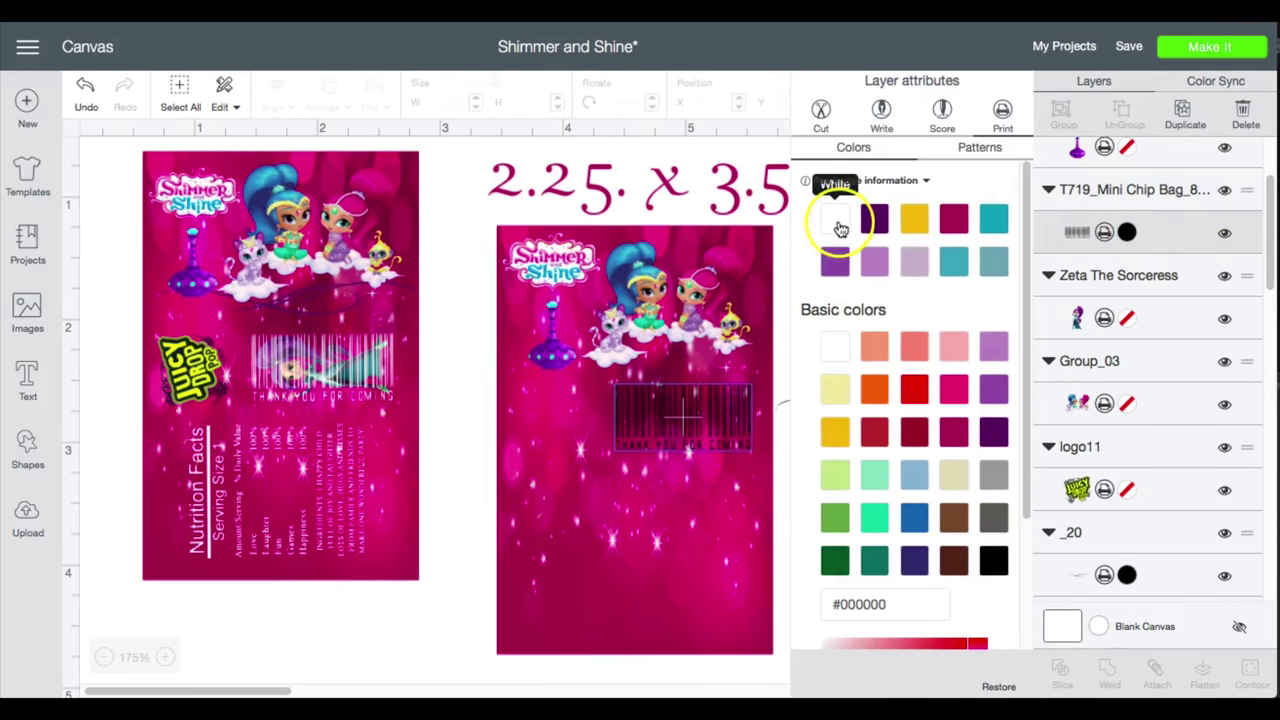
pyautogui.click(841, 229)
# Add the Zeta figure, a rotated and shrunk Juicy Drop logo, and the swirl flourish.
pyautogui.click(786, 514)
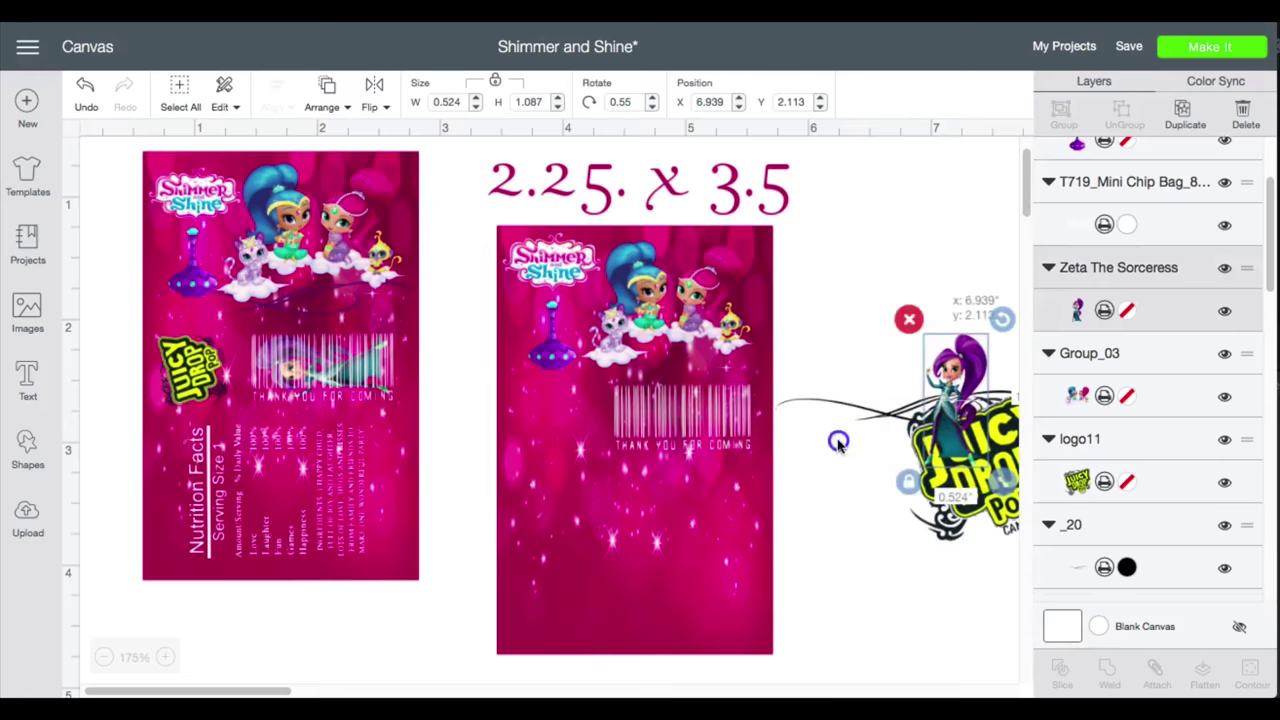
pyautogui.moveTo(838, 443)
pyautogui.mouseDown()
pyautogui.moveTo(628, 440)
pyautogui.moveTo(663, 471)
pyautogui.moveTo(660, 430)
pyautogui.mouseUp()
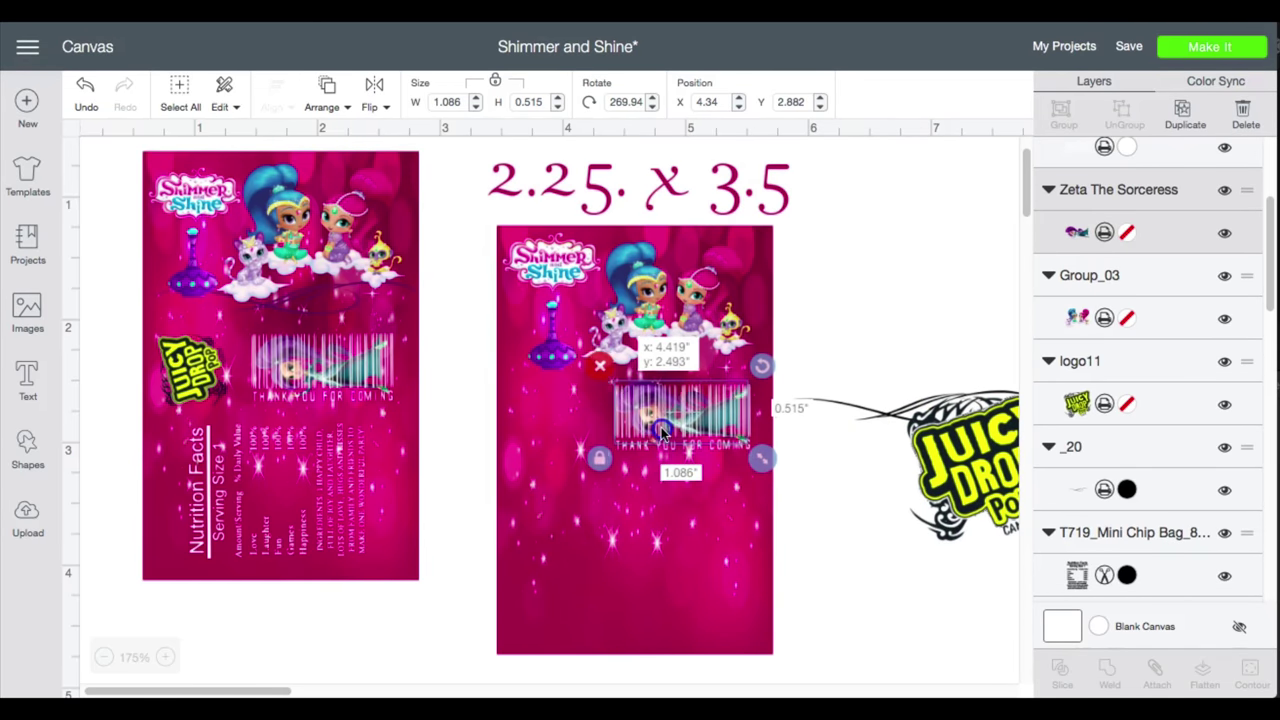
pyautogui.click(955, 465)
pyautogui.moveTo(955, 465); pyautogui.dragTo(630, 500)
pyautogui.moveTo(750, 440)
pyautogui.mouseDown()
pyautogui.moveTo(654, 372)
pyautogui.moveTo(709, 523)
pyautogui.mouseUp()
pyautogui.moveTo(714, 588)
pyautogui.mouseDown()
pyautogui.moveTo(609, 517)
pyautogui.moveTo(555, 425)
pyautogui.mouseUp()
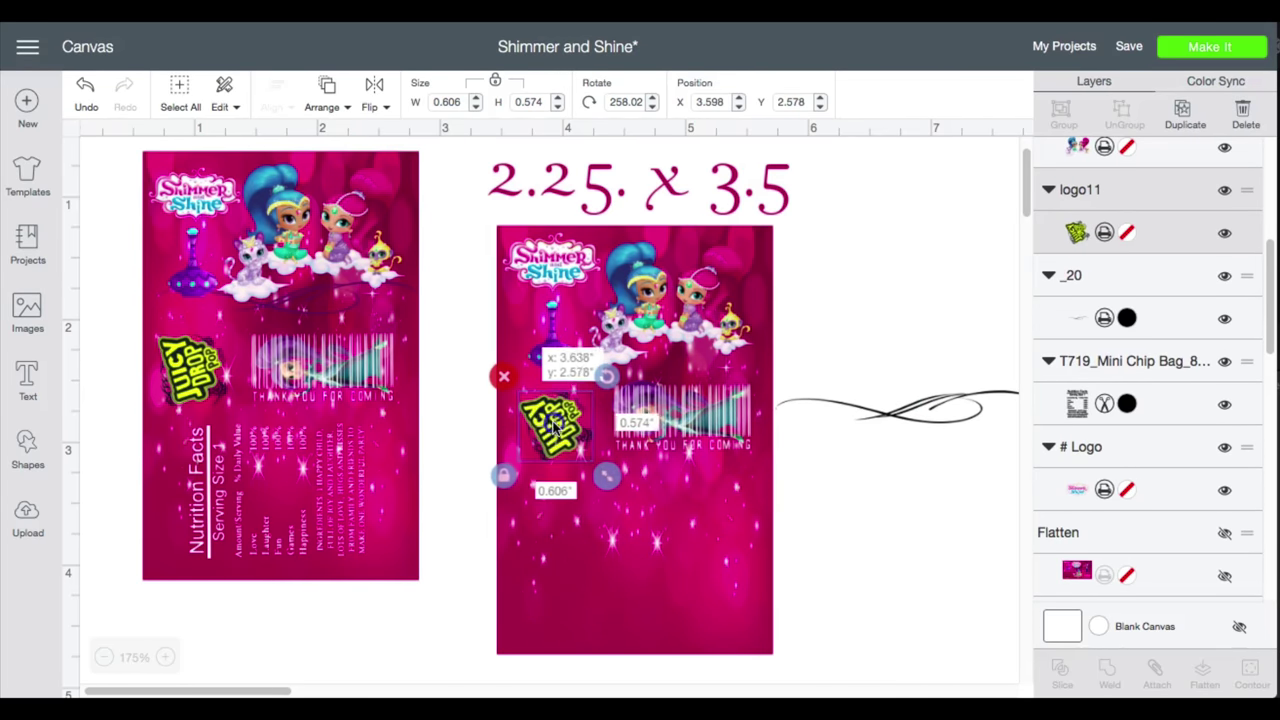
pyautogui.moveTo(890, 413); pyautogui.dragTo(622, 370)
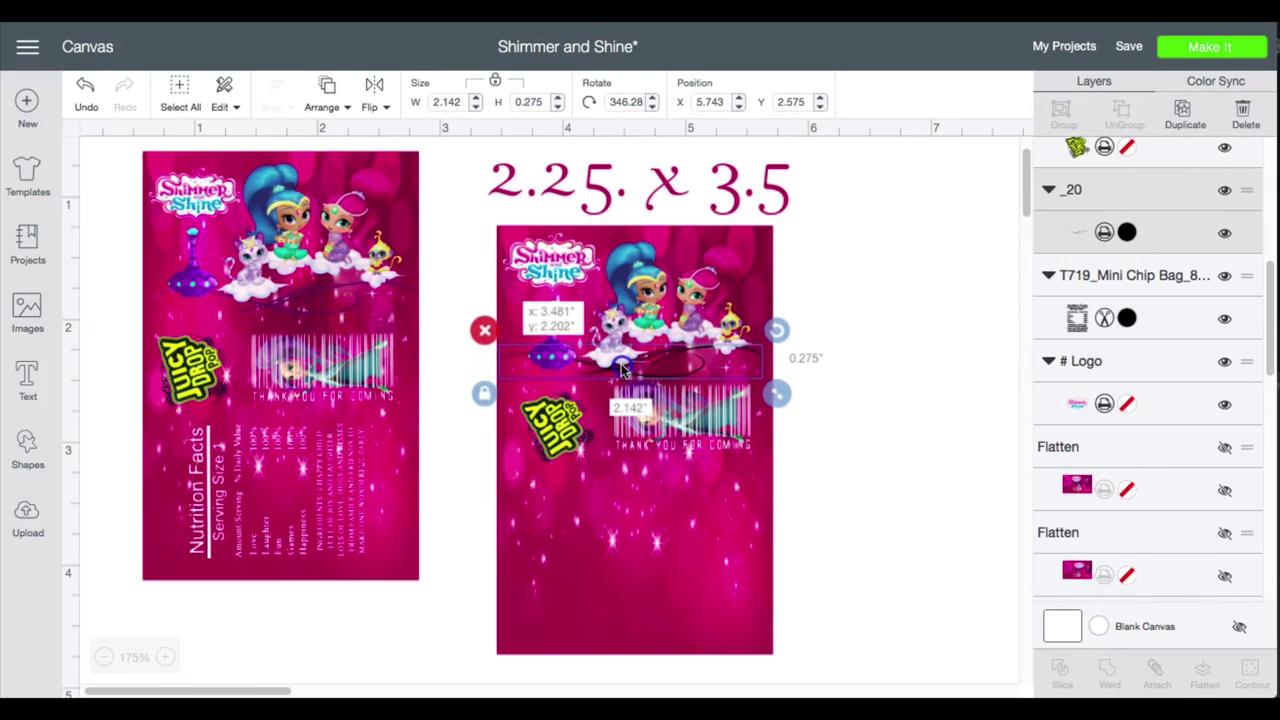
# Colour the _20 layer dark purple.
pyautogui.click(1127, 232)
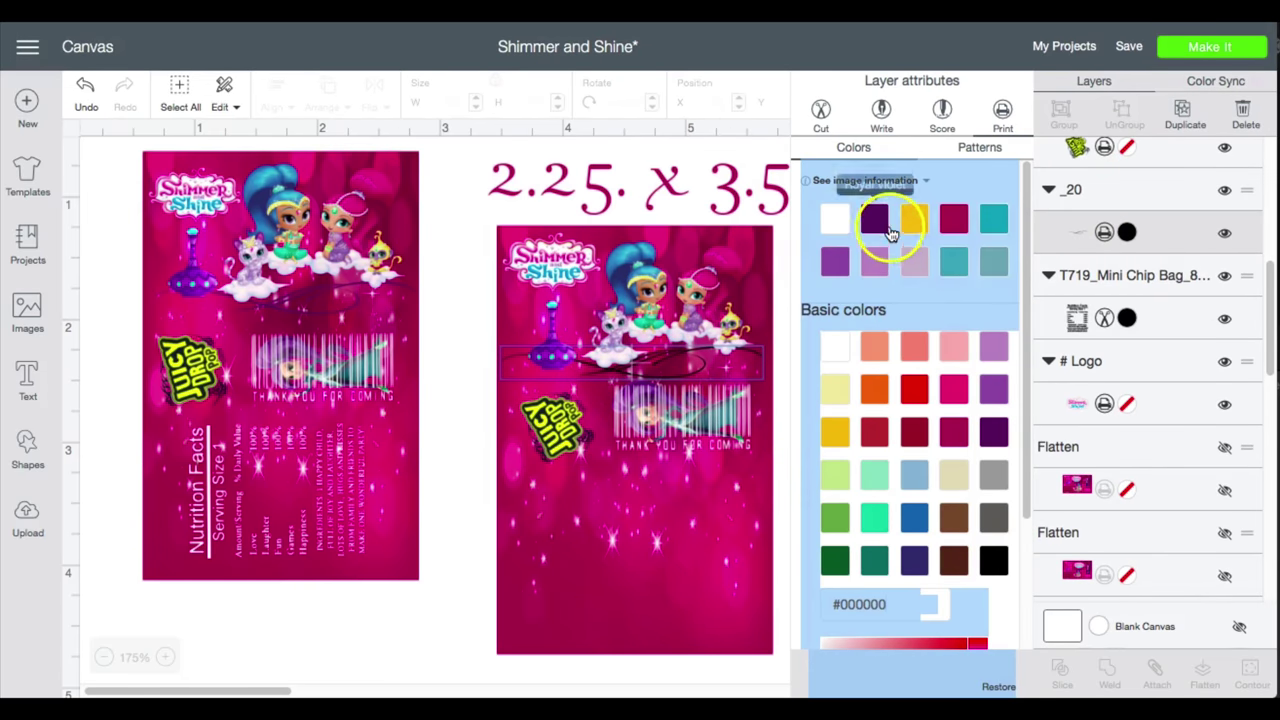
pyautogui.click(885, 228)
pyautogui.click(846, 429)
# Move the Nutrition Facts panel onto the pink label.
pyautogui.click(740, 520)
pyautogui.moveTo(220, 692); pyautogui.dragTo(300, 688)
pyautogui.moveTo(861, 366)
pyautogui.mouseDown()
pyautogui.moveTo(453, 459)
pyautogui.moveTo(526, 597)
pyautogui.moveTo(494, 503)
pyautogui.moveTo(451, 468)
pyautogui.moveTo(479, 494)
pyautogui.mouseUp()
pyautogui.rightClick(238, 510)
pyautogui.click(238, 510)
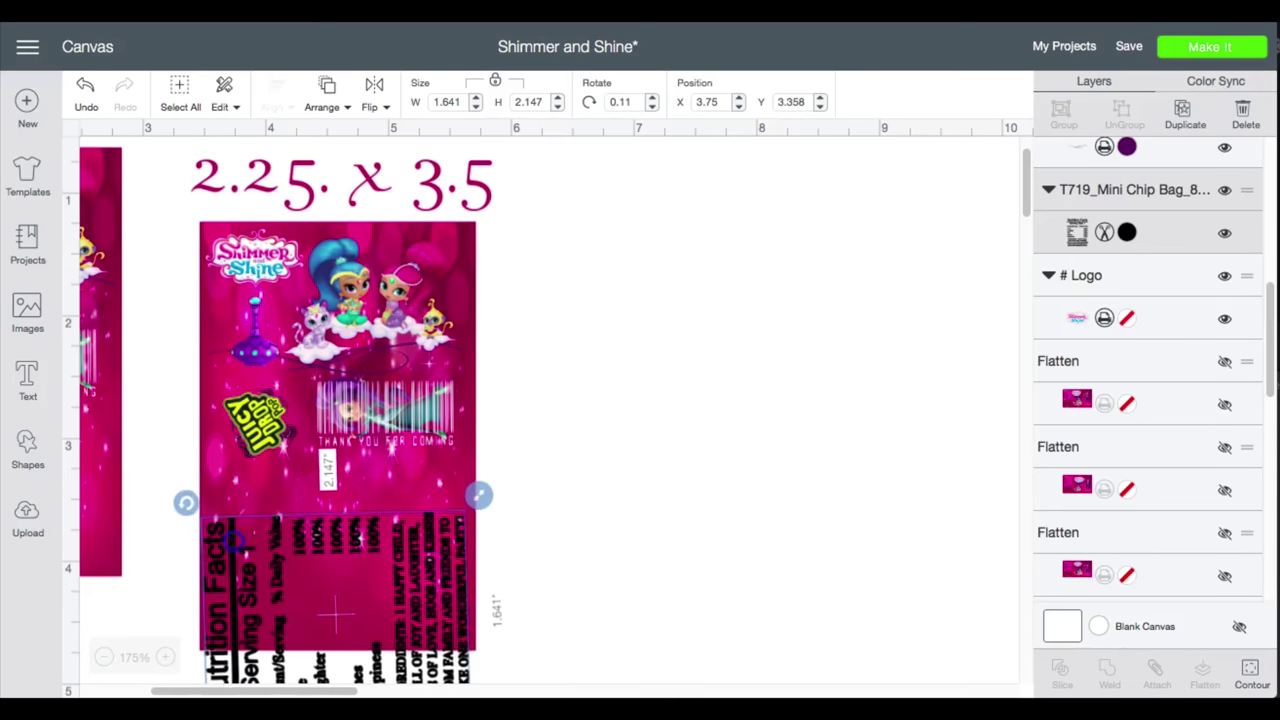
# Rotate the Nutrition Facts panel sideways into the label bottom, coloured white and set to Print.
pyautogui.moveTo(186, 502); pyautogui.dragTo(478, 630)
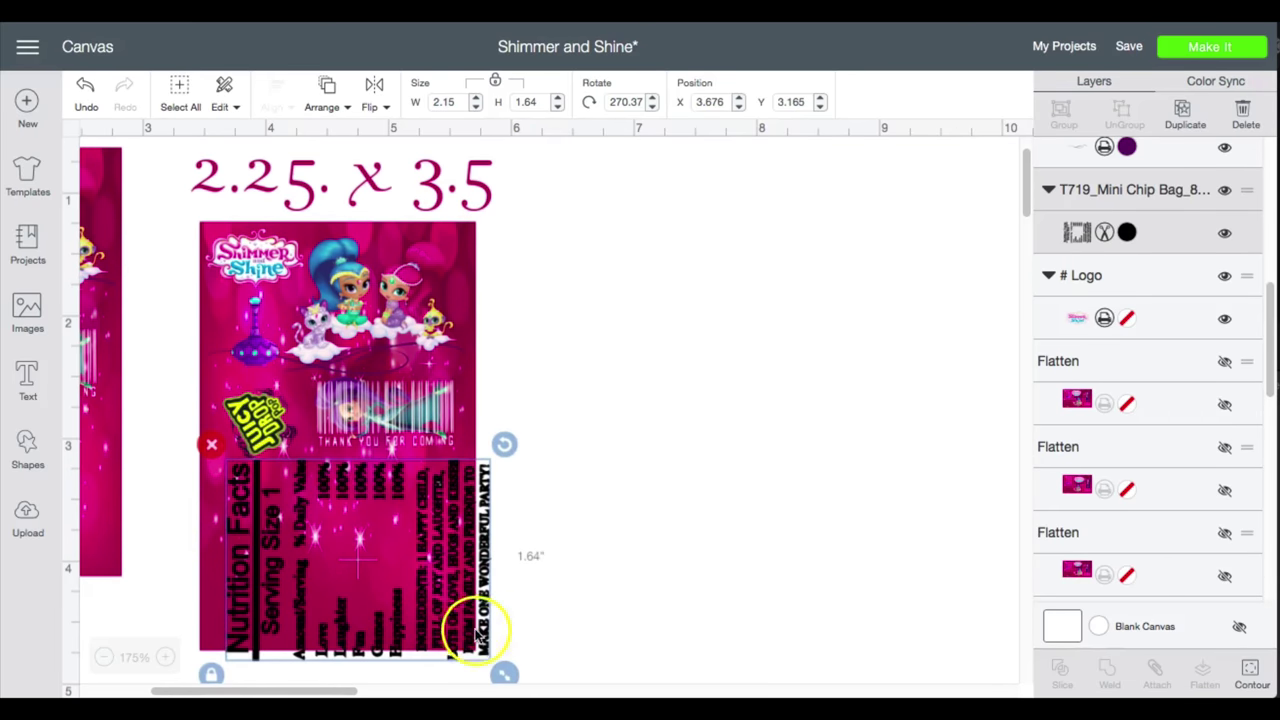
pyautogui.moveTo(504, 674); pyautogui.dragTo(431, 638)
pyautogui.moveTo(375, 556); pyautogui.dragTo(395, 576)
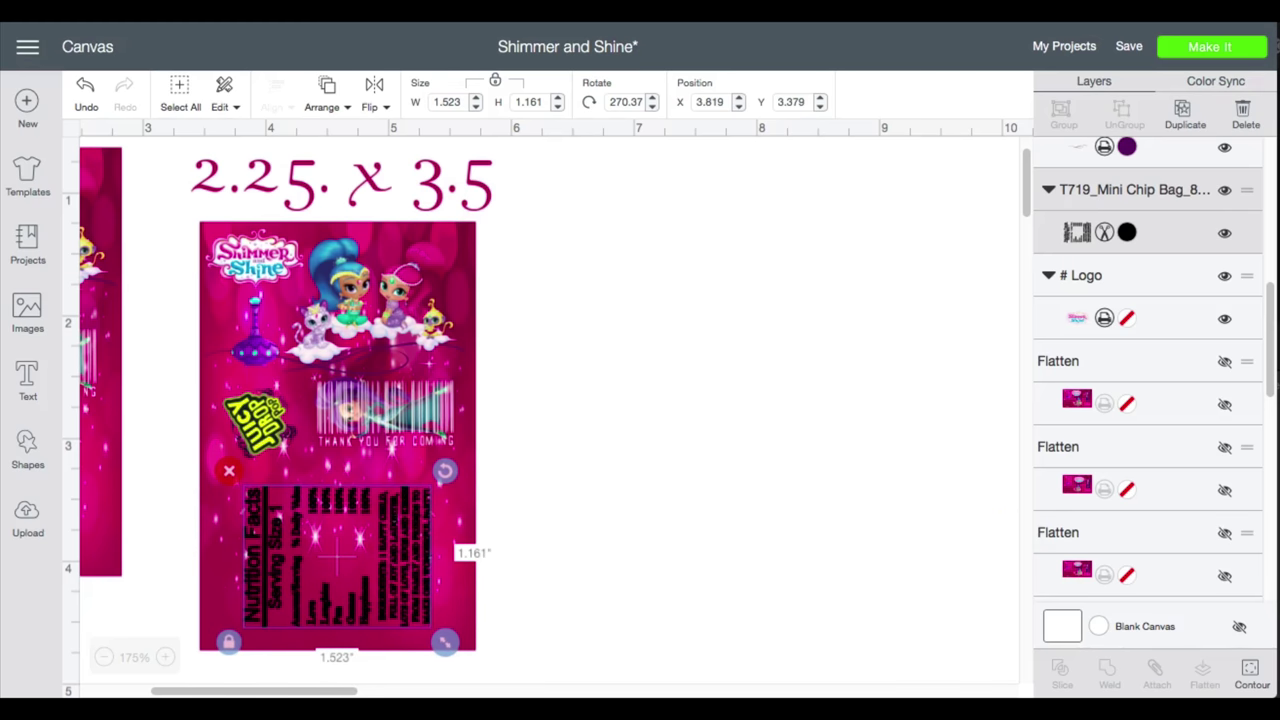
pyautogui.click(1128, 232)
pyautogui.click(833, 340)
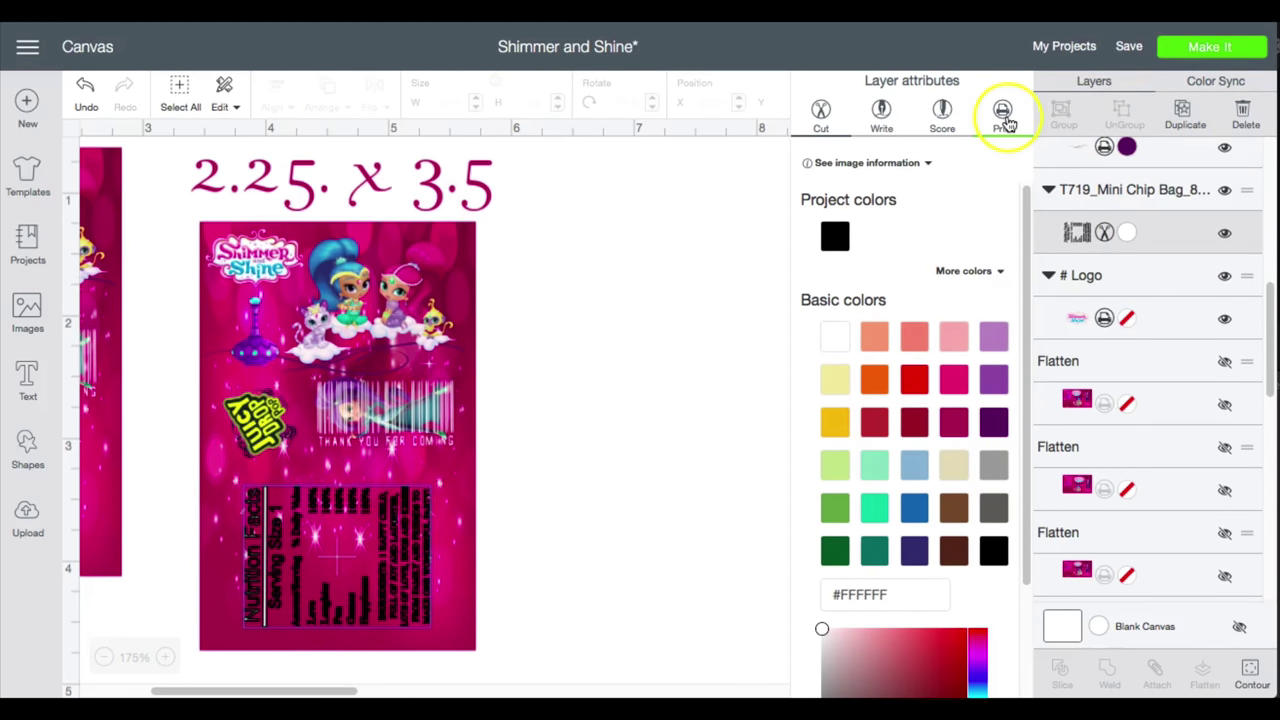
pyautogui.click(1003, 114)
# Hide the '2.25 x 3.5' size heading.
pyautogui.click(471, 195)
pyautogui.scroll(5, 1192, 345)
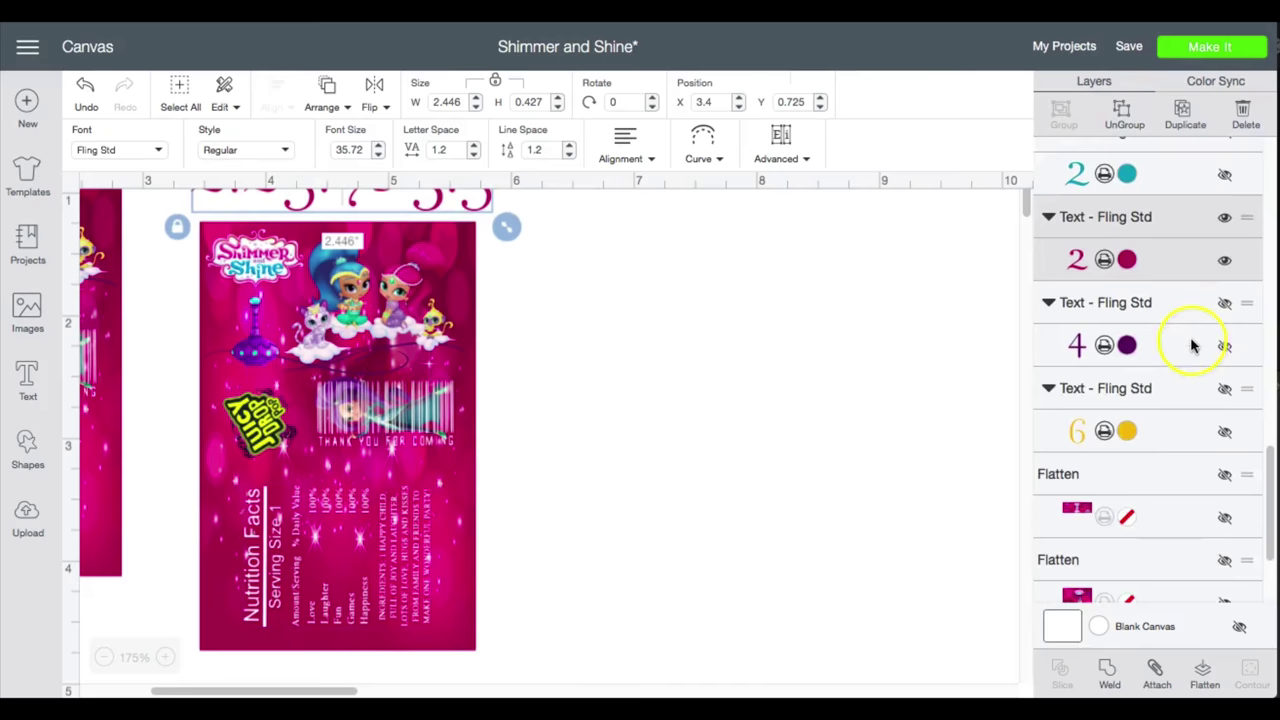
pyautogui.scroll(-1, 1192, 345)
pyautogui.click(1229, 237)
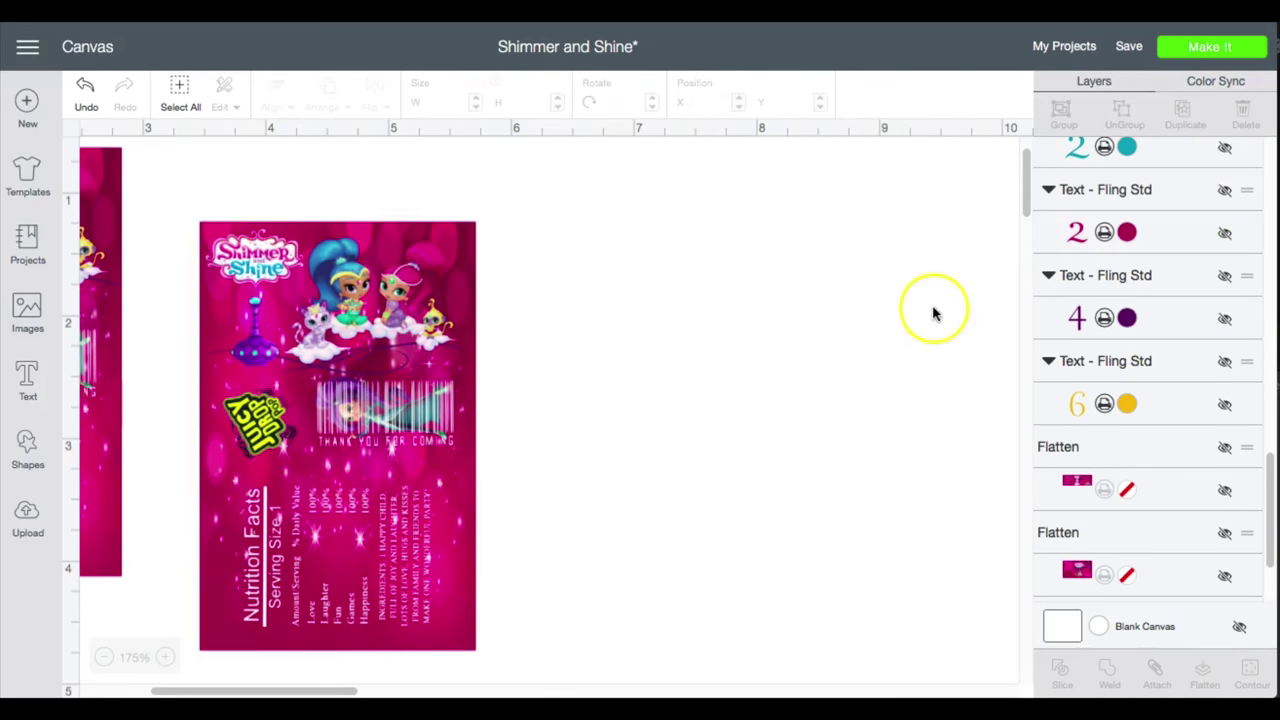
pyautogui.scroll(1, 660, 437)
pyautogui.scroll(-3, 646, 371)
pyautogui.scroll(-1, 641, 358)
pyautogui.scroll(3, 641, 358)
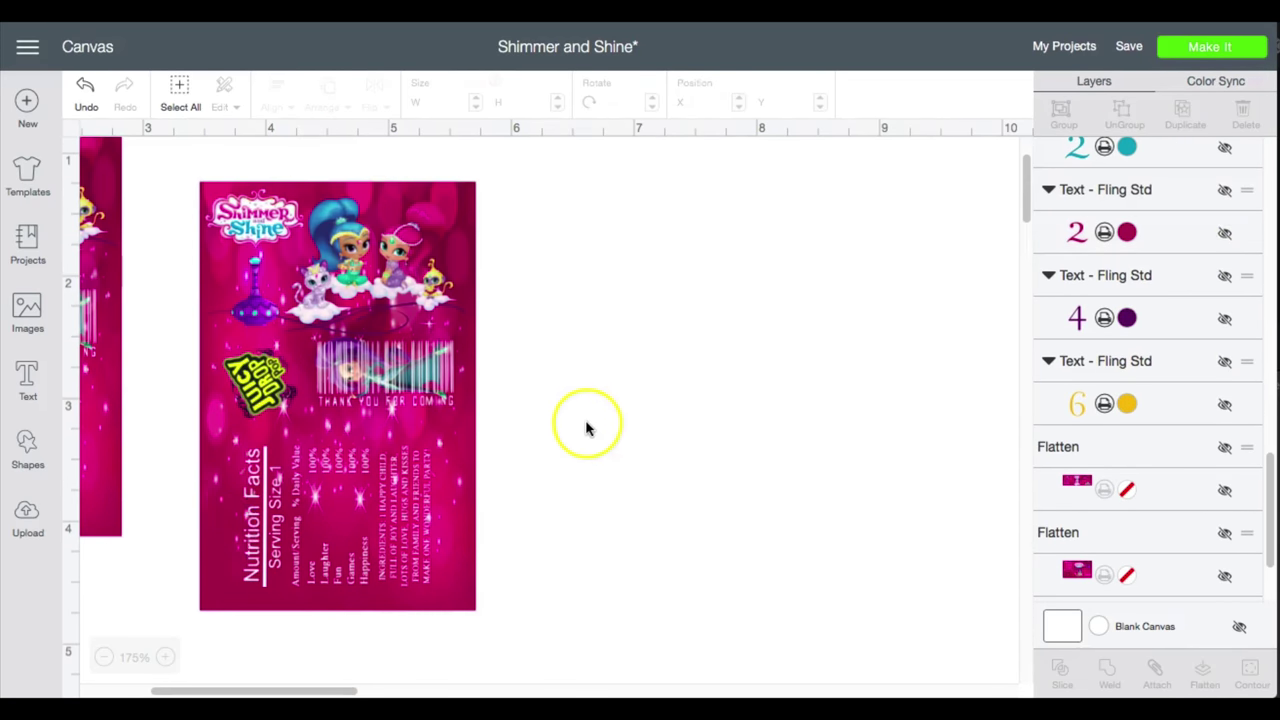
pyautogui.moveTo(251, 688); pyautogui.dragTo(186, 688)
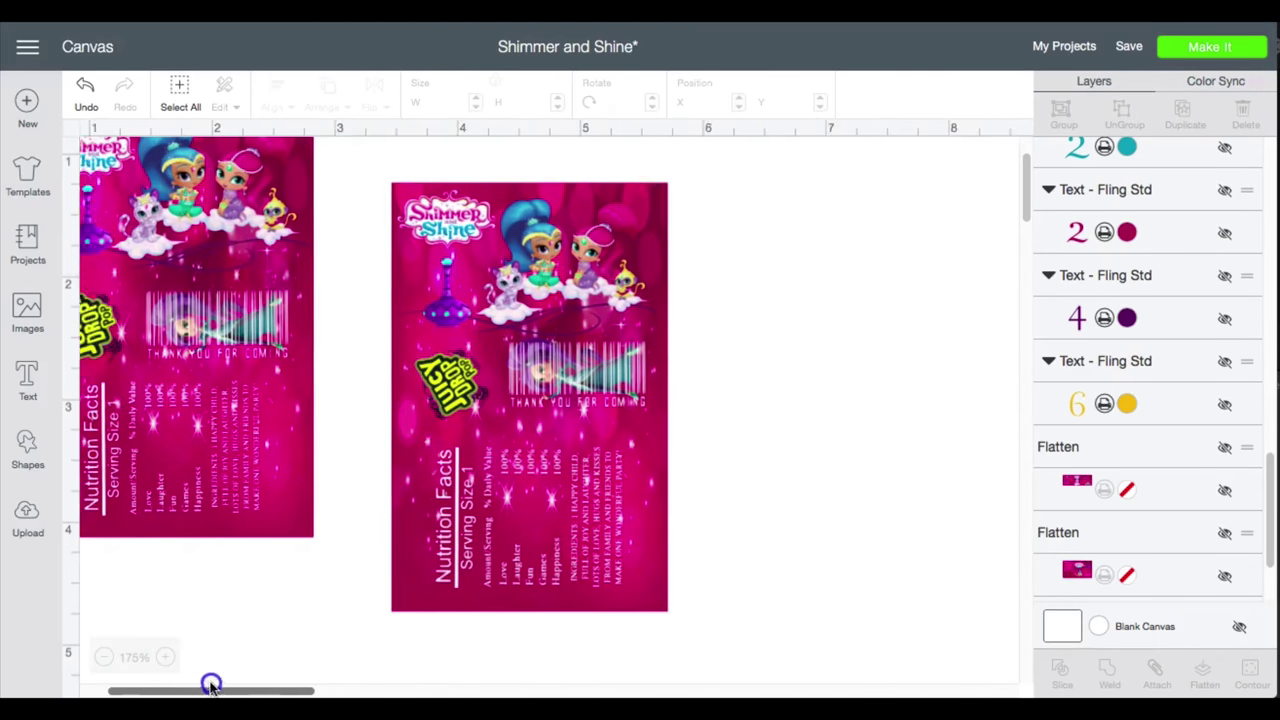
pyautogui.hotkey('ctrl', 'z')
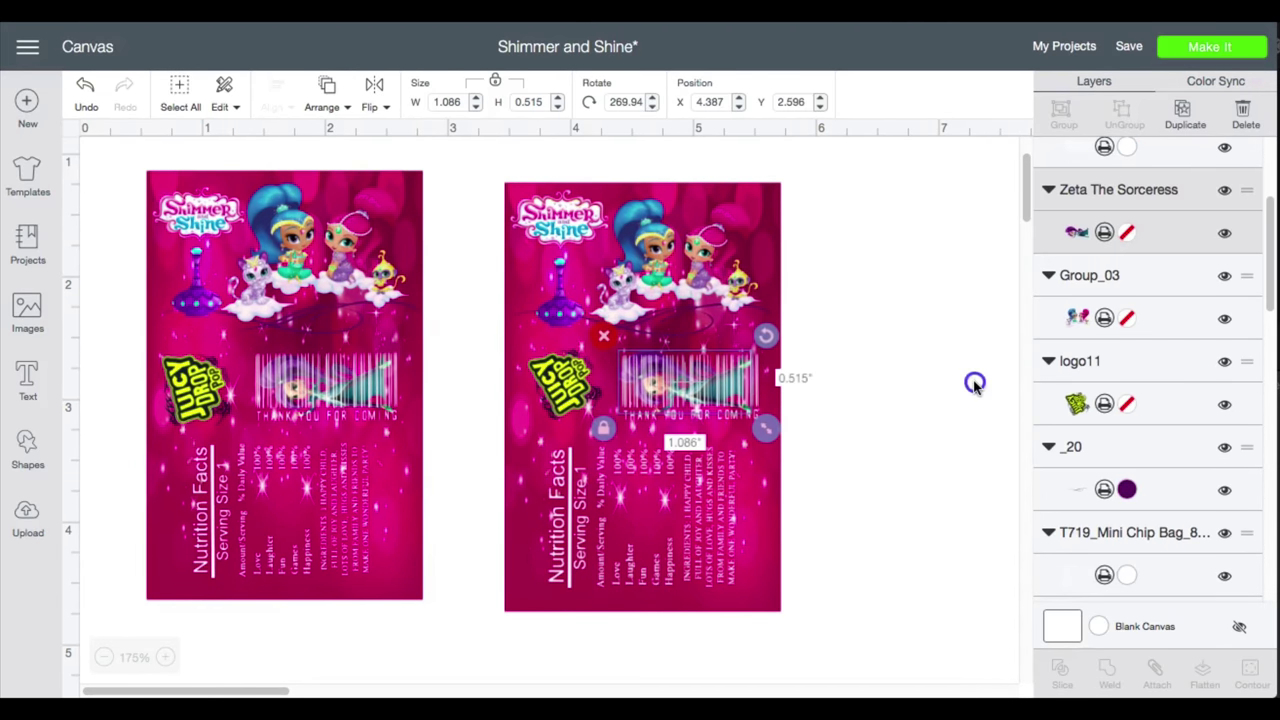
# Marquee-select every piece of the right label.
pyautogui.click(974, 303)
pyautogui.click(585, 378)
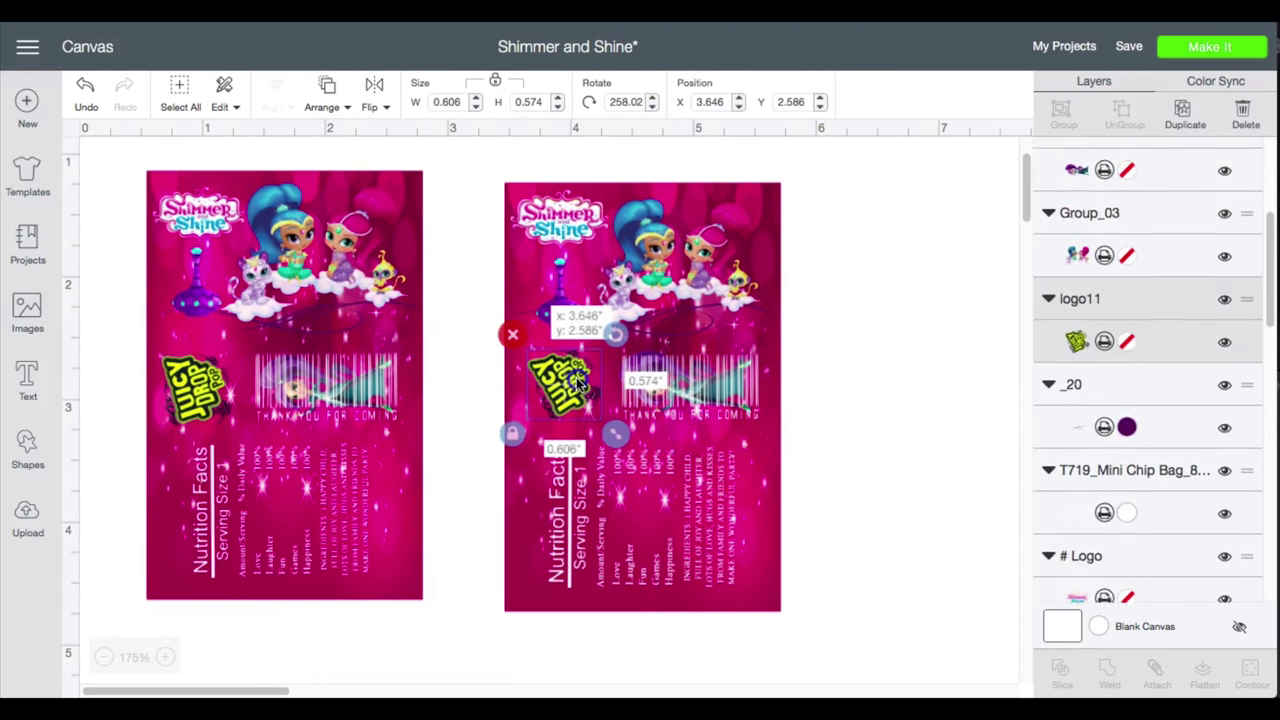
pyautogui.click(851, 583)
pyautogui.moveTo(848, 611)
pyautogui.mouseDown()
pyautogui.moveTo(645, 540)
pyautogui.moveTo(486, 177)
pyautogui.mouseUp()
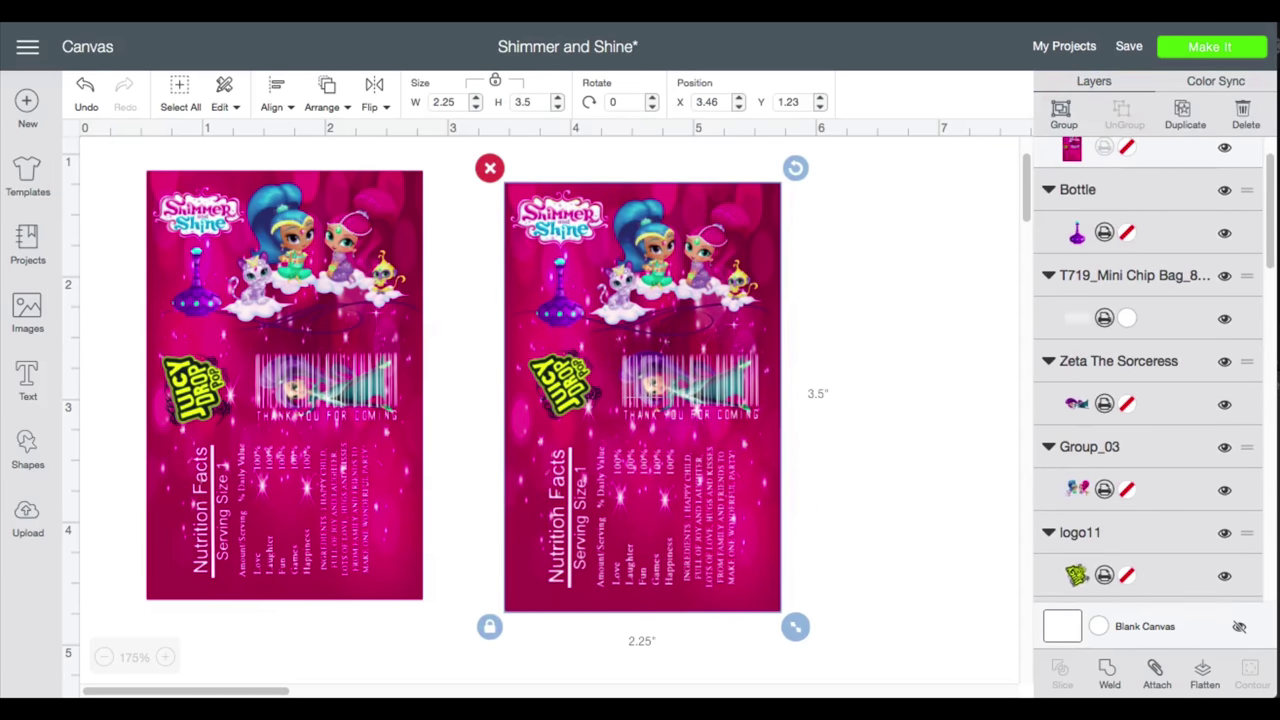
# Flatten the right label into one printable image and proceed with Make It.
pyautogui.click(1210, 680)
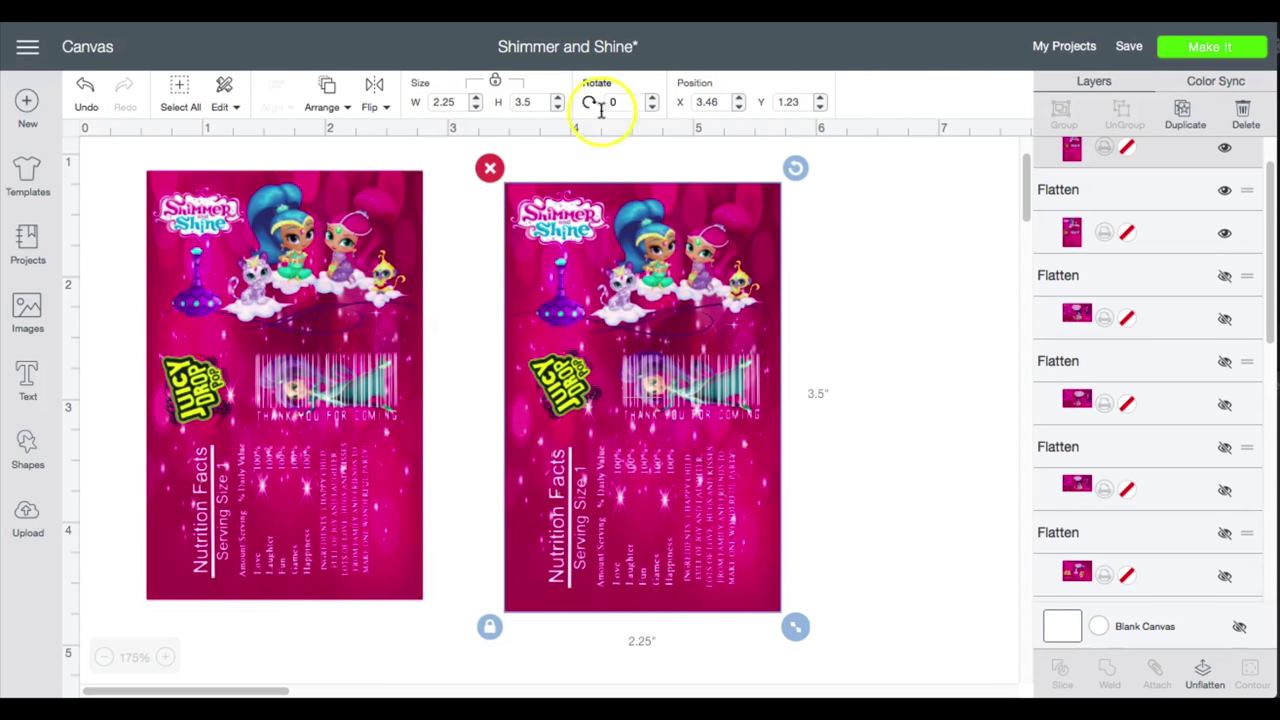
pyautogui.click(1232, 50)
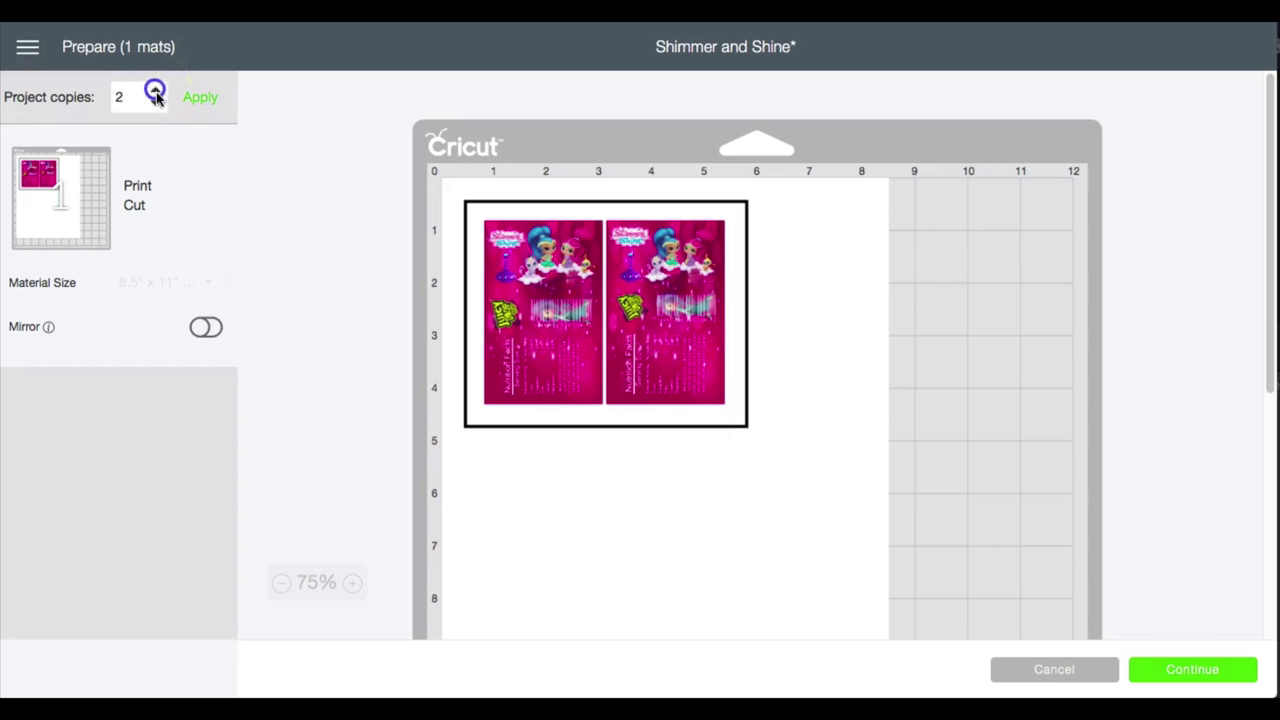
# Apply four project copies on the print-then-cut mat and continue to printing.
pyautogui.click(188, 104)
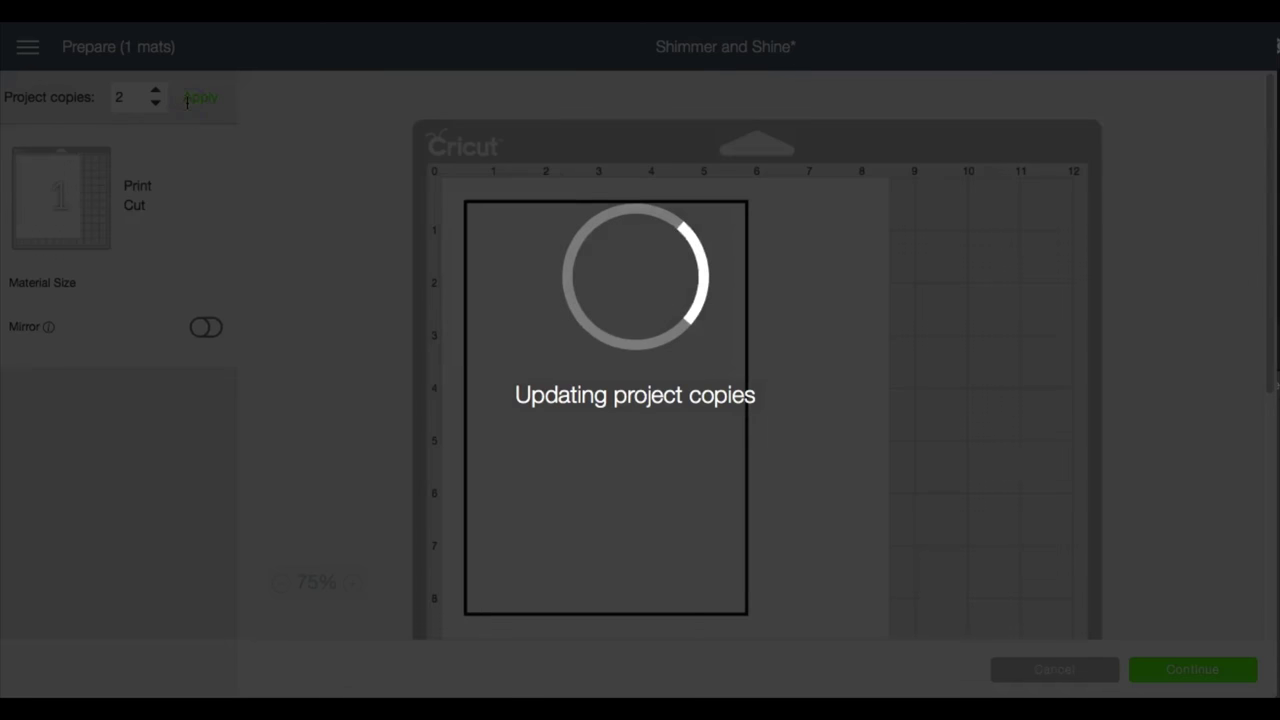
pyautogui.scroll(-5, 791, 386)
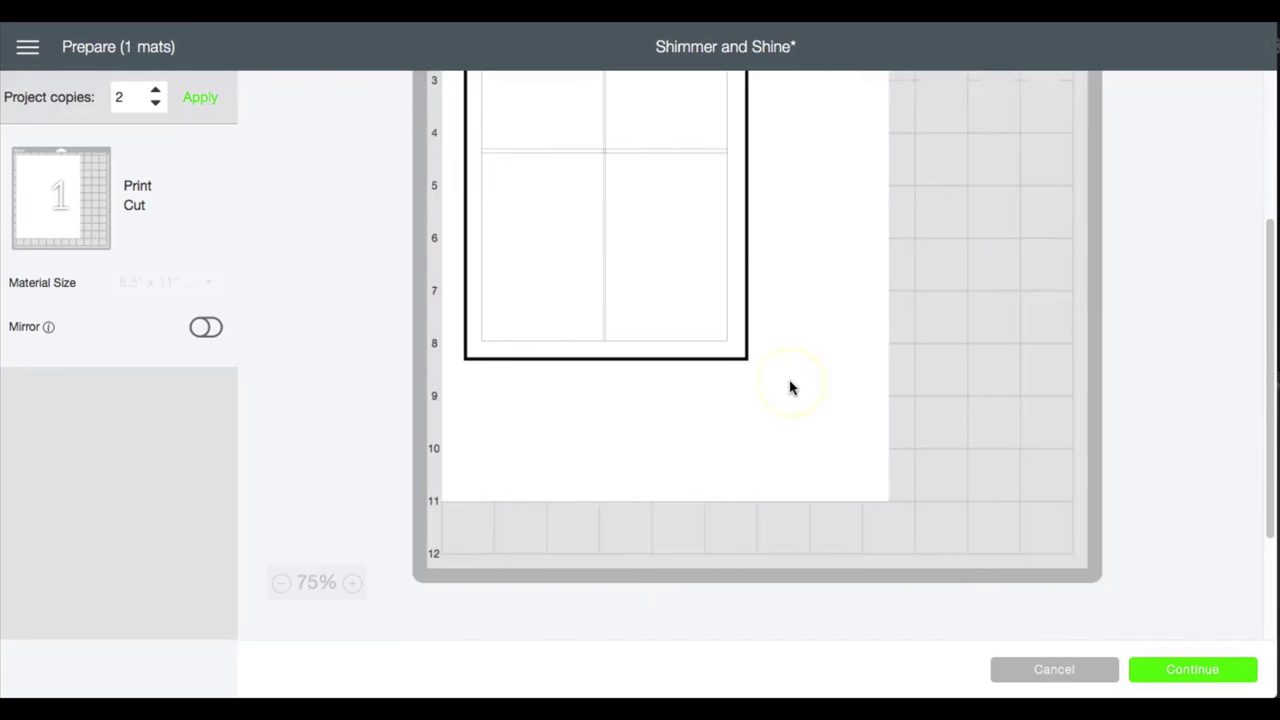
pyautogui.scroll(3, 790, 386)
pyautogui.scroll(1, 790, 386)
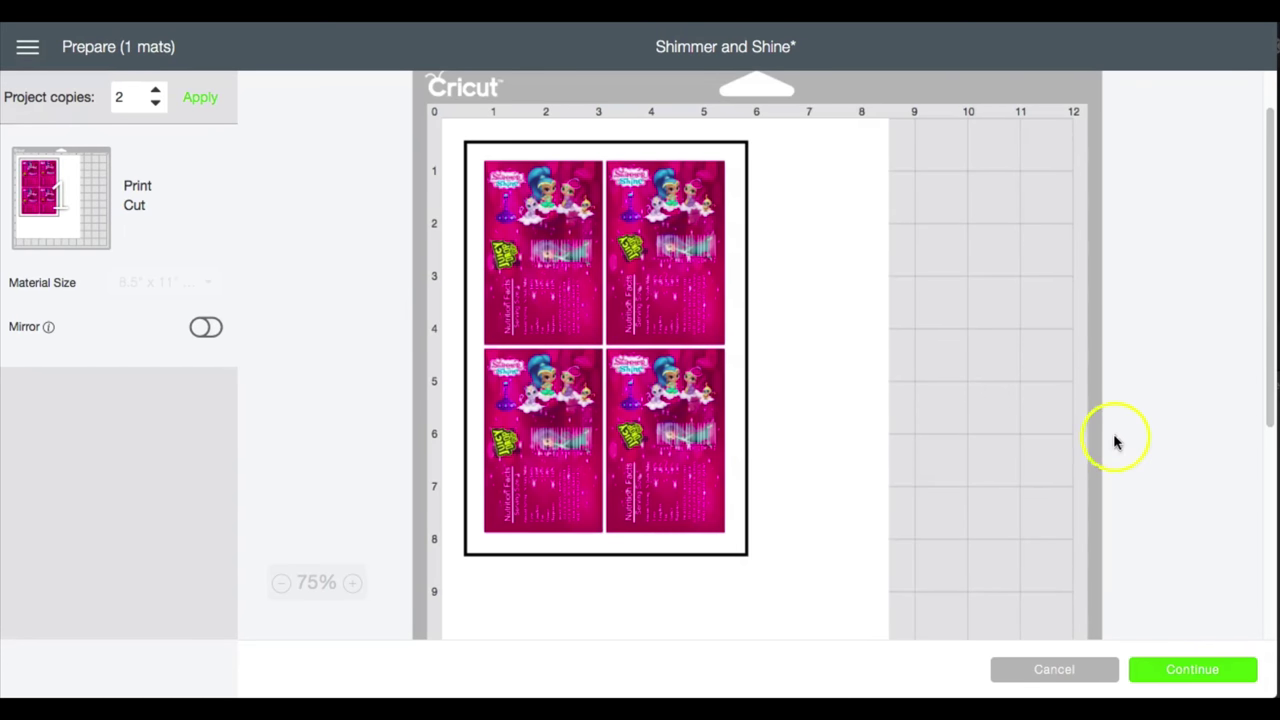
pyautogui.click(1207, 677)
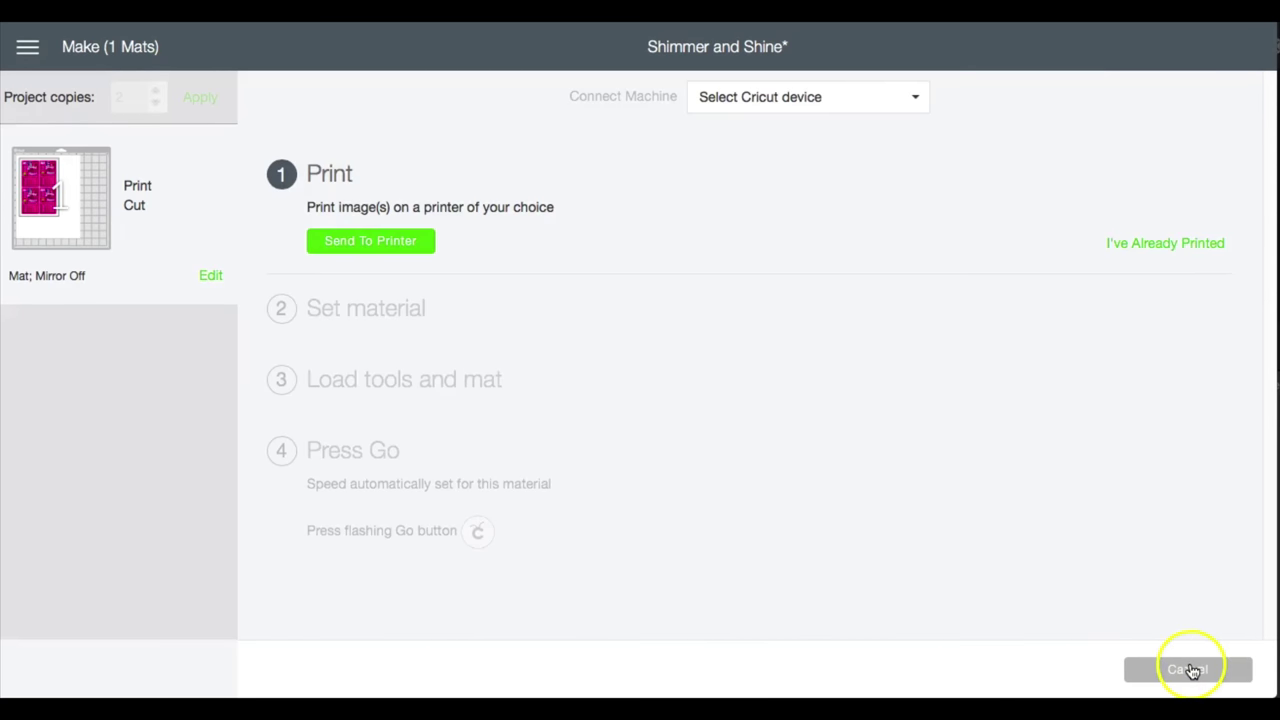
# Print the four-label sheet at Best quality and choose Sticker Paper as the material.
pyautogui.click(408, 240)
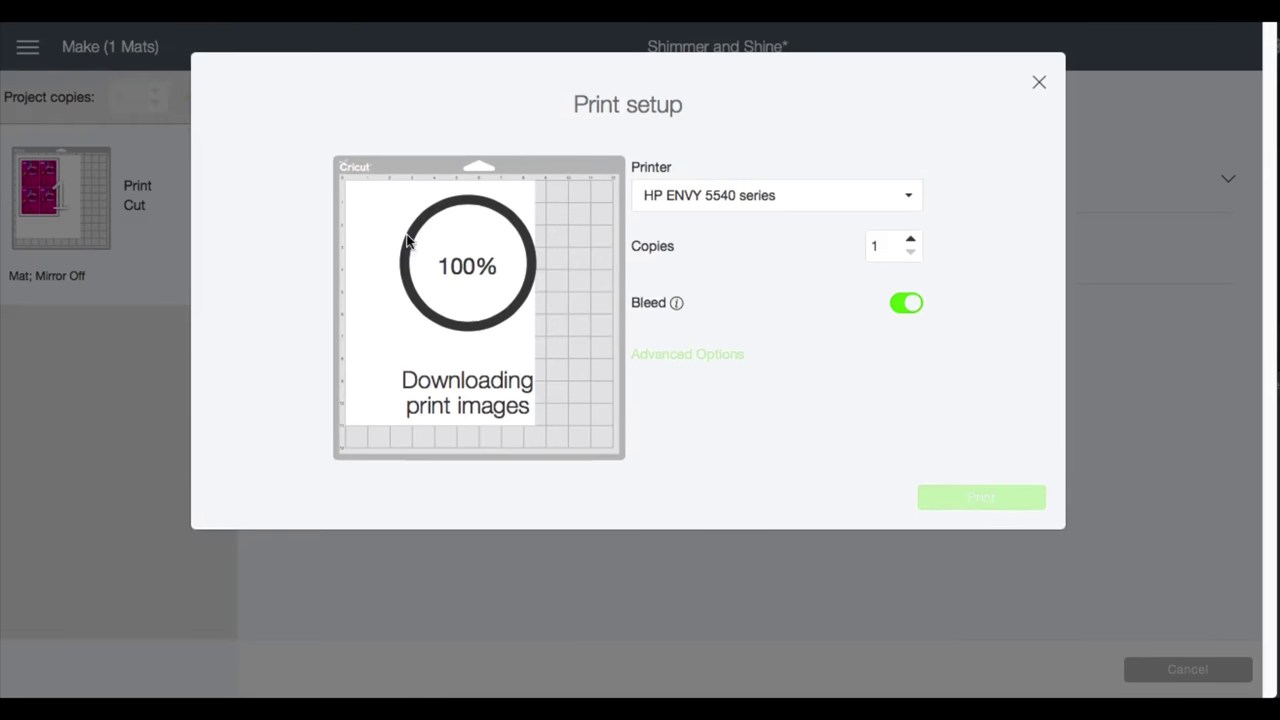
pyautogui.click(692, 356)
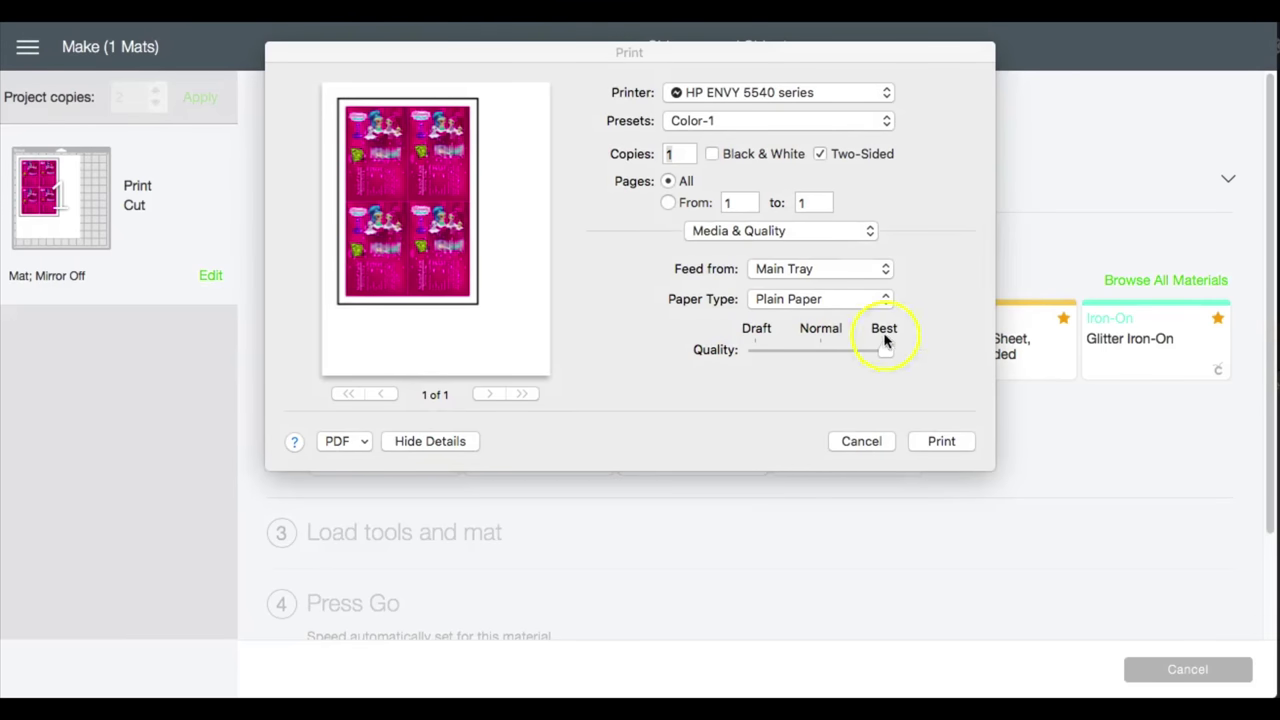
pyautogui.click(941, 443)
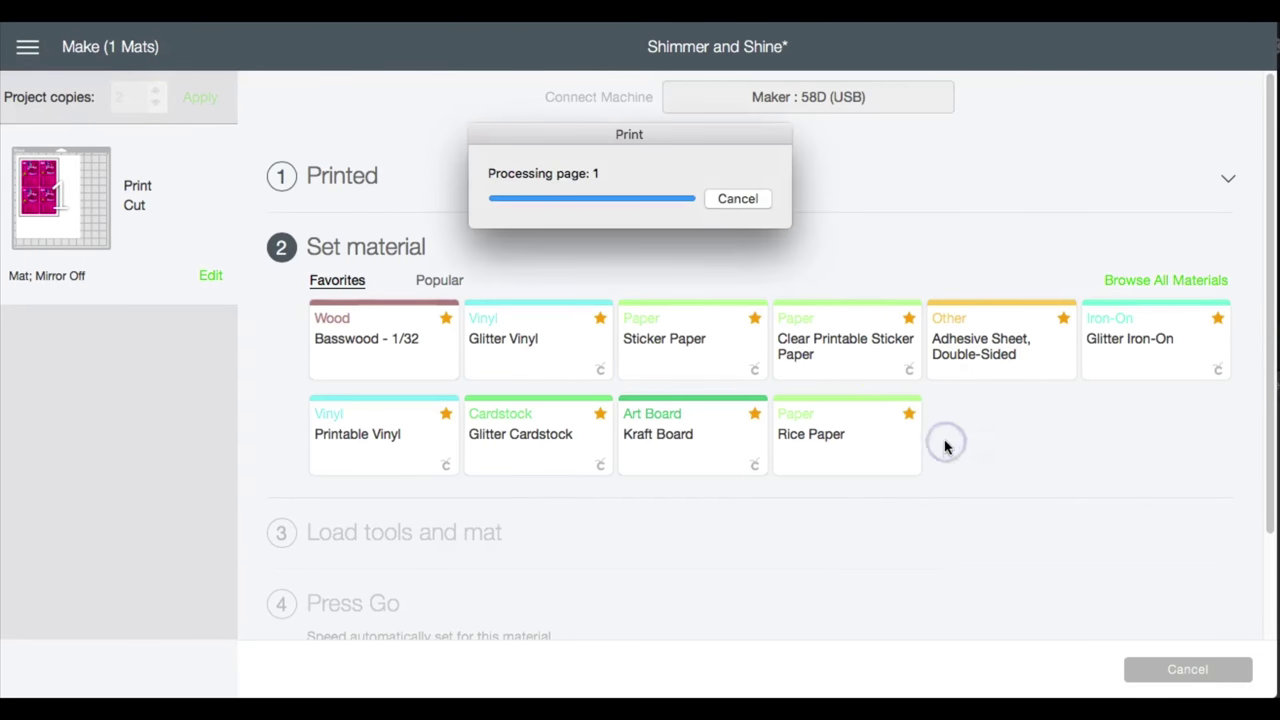
pyautogui.click(665, 344)
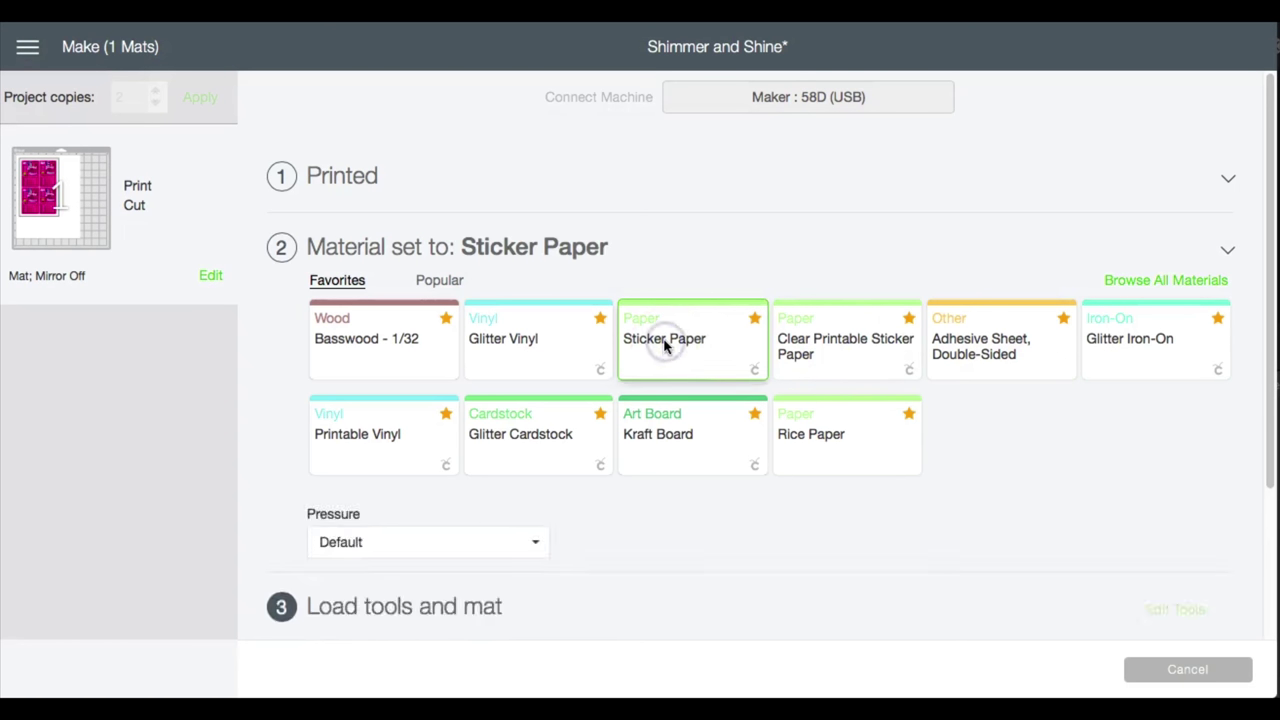